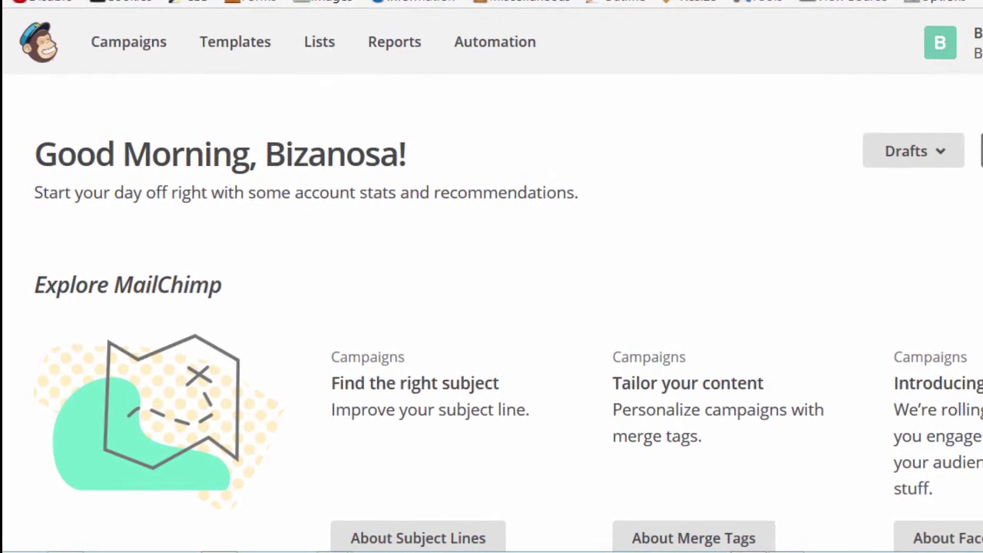
Examine the dashboard's account recommendations, audience growth and campaign engagement overview.
{"action": "scroll", "coordinate": [492, 307], "scroll_direction": "down", "scroll_amount": 4}
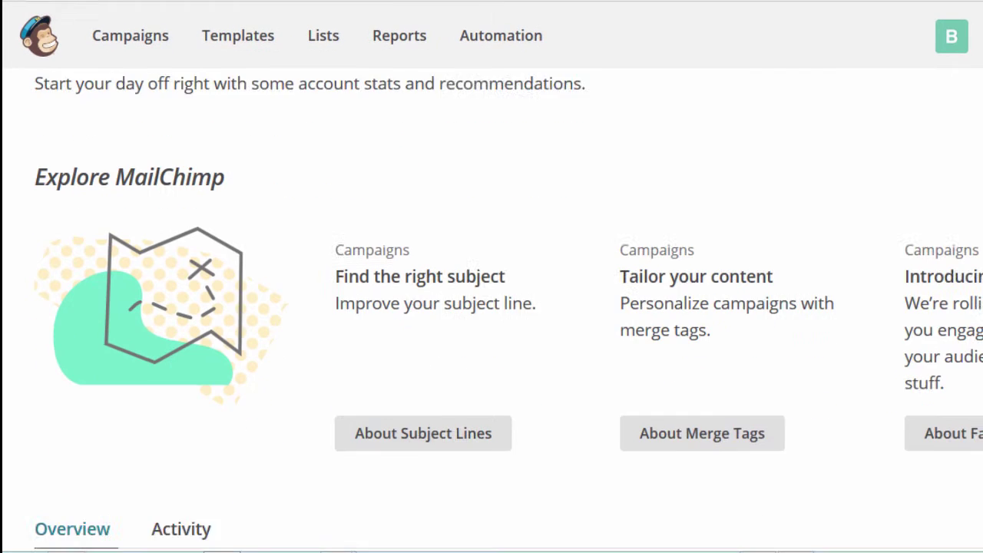
{"action": "scroll", "coordinate": [491, 307], "scroll_direction": "down", "scroll_amount": 4}
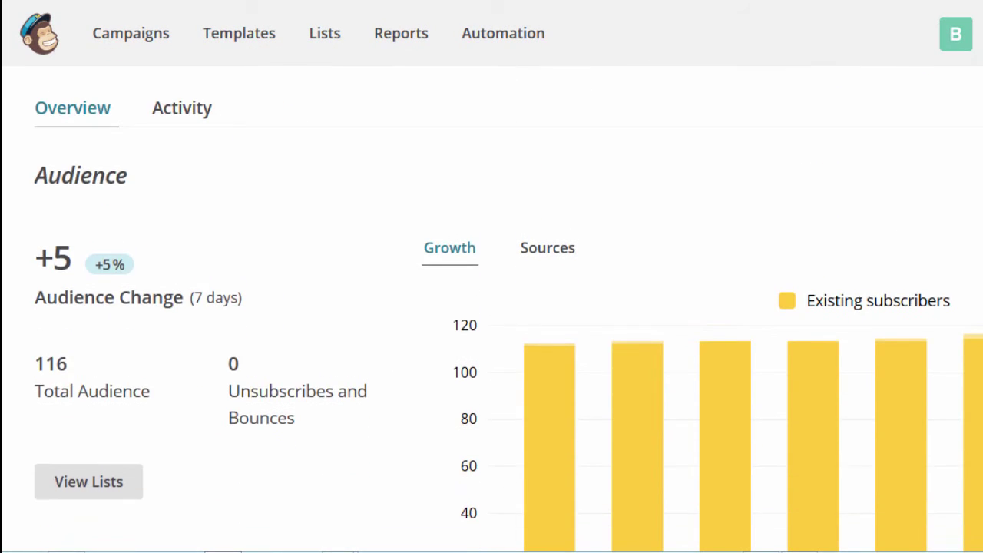
{"action": "scroll", "coordinate": [492, 308], "scroll_direction": "down", "scroll_amount": 2}
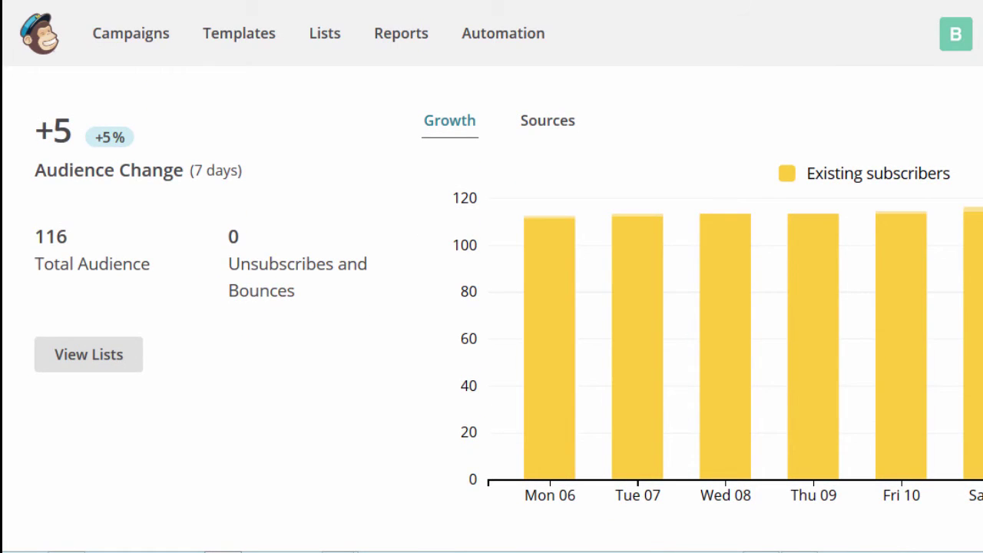
{"action": "scroll", "coordinate": [491, 307], "scroll_direction": "down", "scroll_amount": 2}
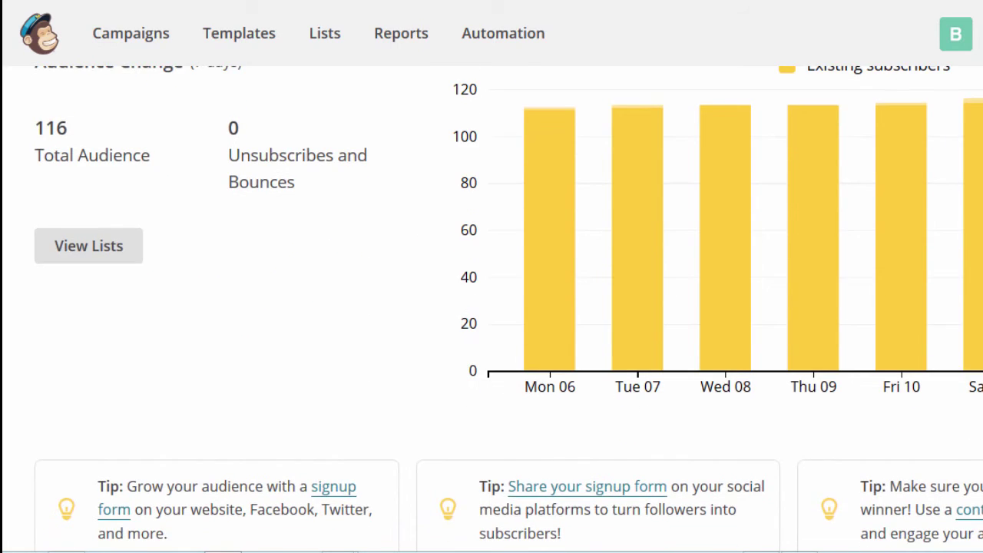
{"action": "scroll", "coordinate": [491, 307], "scroll_direction": "down", "scroll_amount": 5}
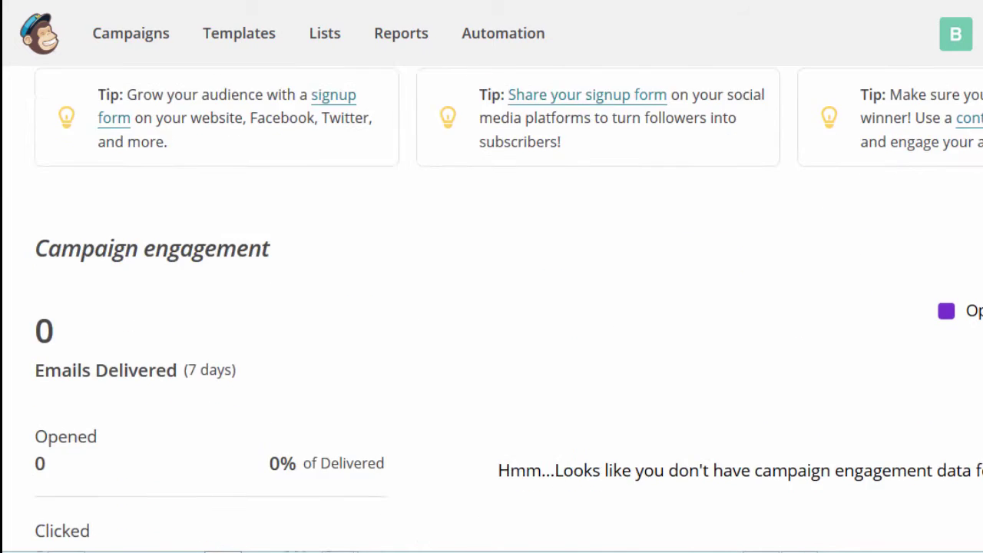
{"action": "scroll", "coordinate": [492, 308], "scroll_direction": "down", "scroll_amount": 1}
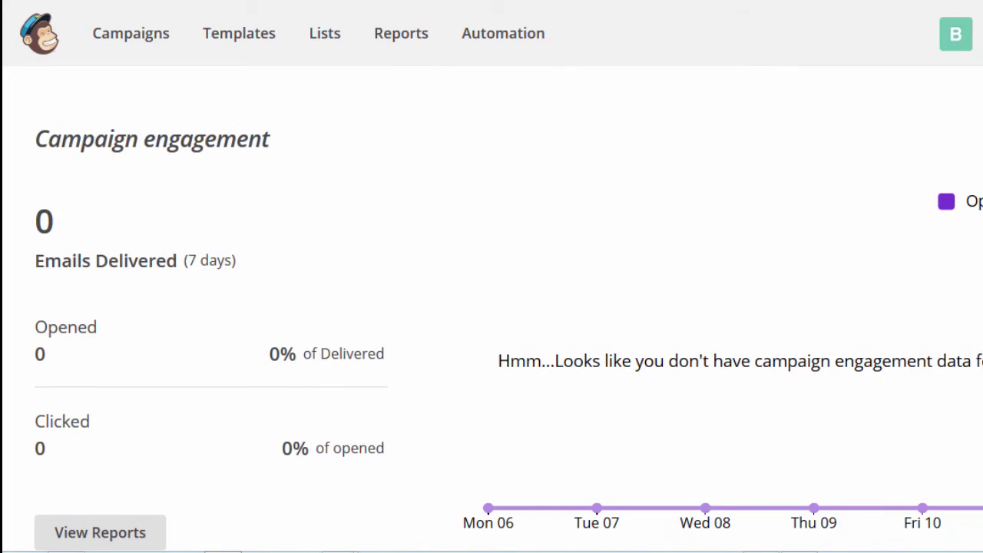
{"action": "scroll", "coordinate": [491, 307], "scroll_direction": "down", "scroll_amount": 6}
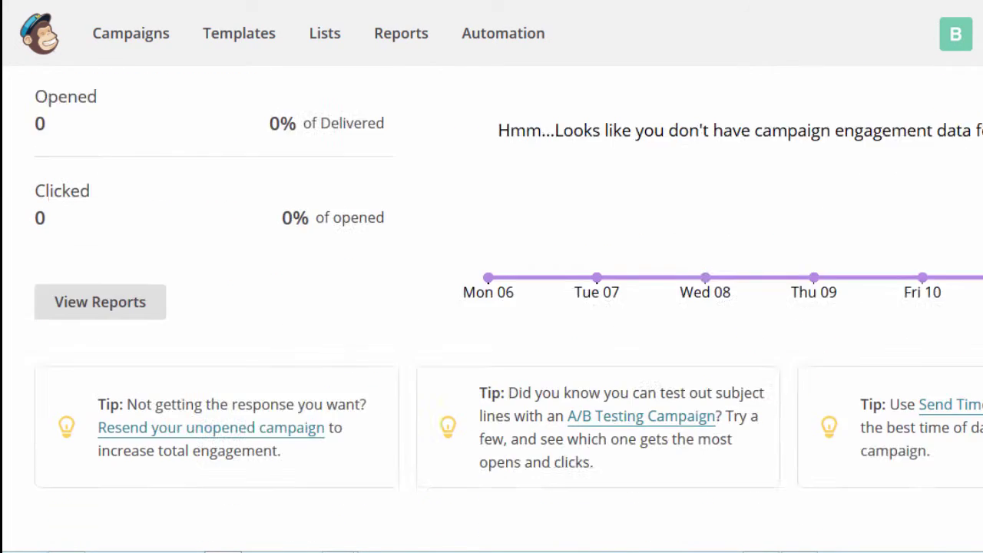
{"action": "scroll", "coordinate": [492, 308], "scroll_direction": "up", "scroll_amount": 20}
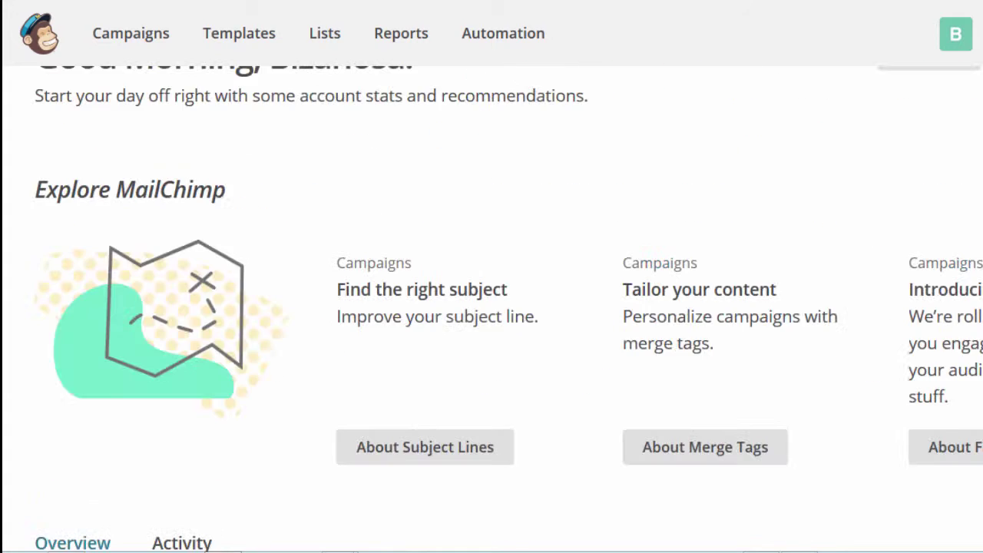
{"action": "scroll", "coordinate": [492, 308], "scroll_direction": "down", "scroll_amount": 8}
{"action": "scroll", "coordinate": [491, 307], "scroll_direction": "up", "scroll_amount": 2}
{"action": "scroll", "coordinate": [492, 307], "scroll_direction": "up", "scroll_amount": 4}
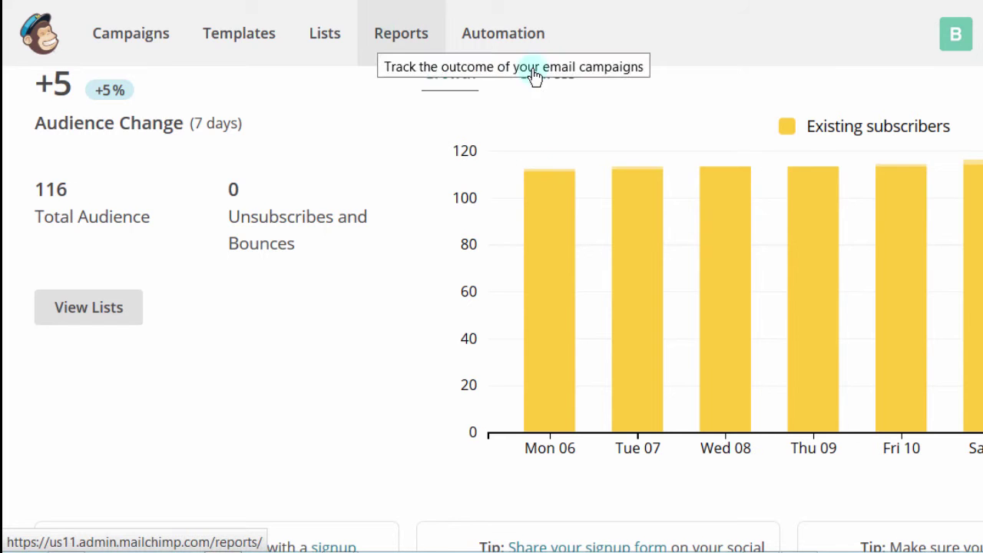
{"action": "scroll", "coordinate": [491, 307], "scroll_direction": "up", "scroll_amount": 10}
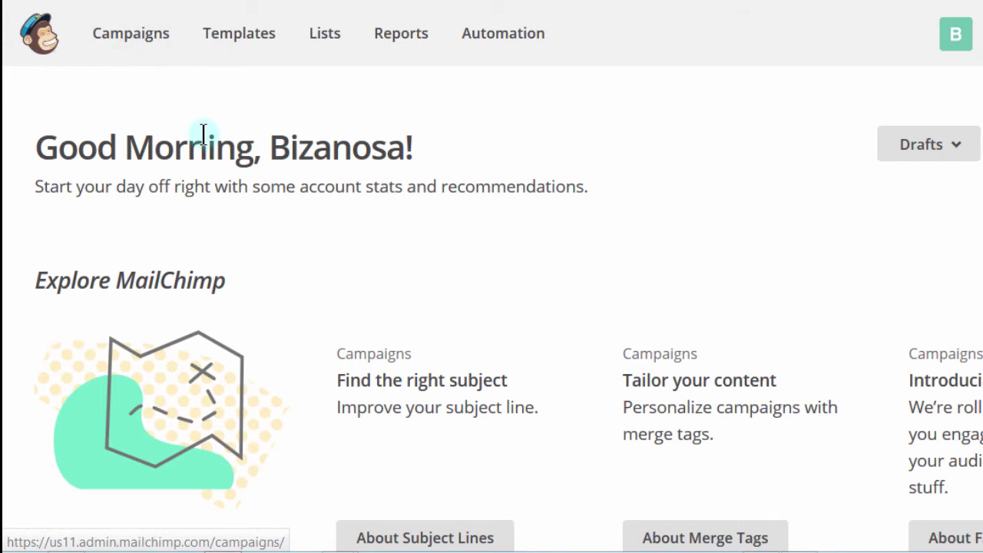
Open the campaigns overview and examine the additional actions available for the sent NewList campaign.
{"action": "left_click", "coordinate": [129, 43]}
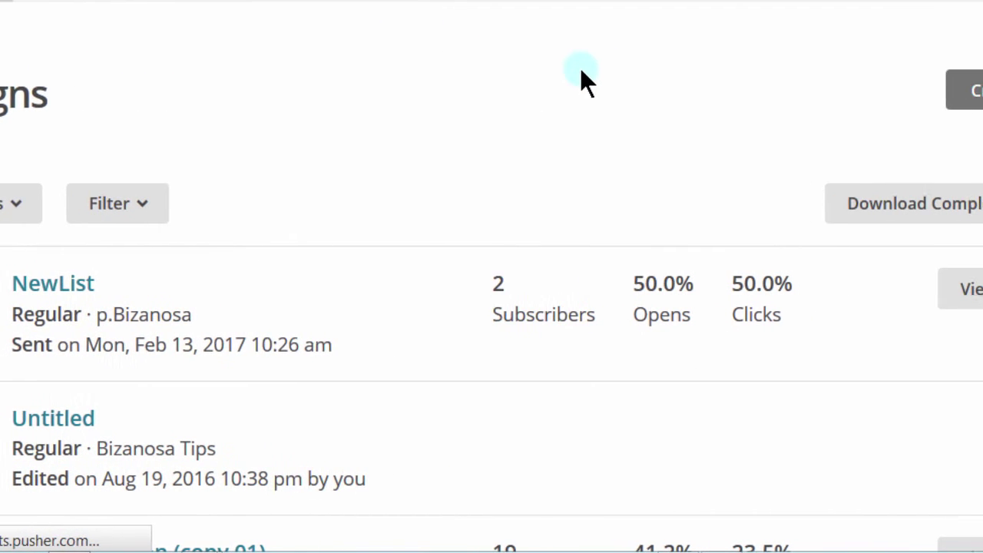
{"action": "left_click", "coordinate": [895, 102]}
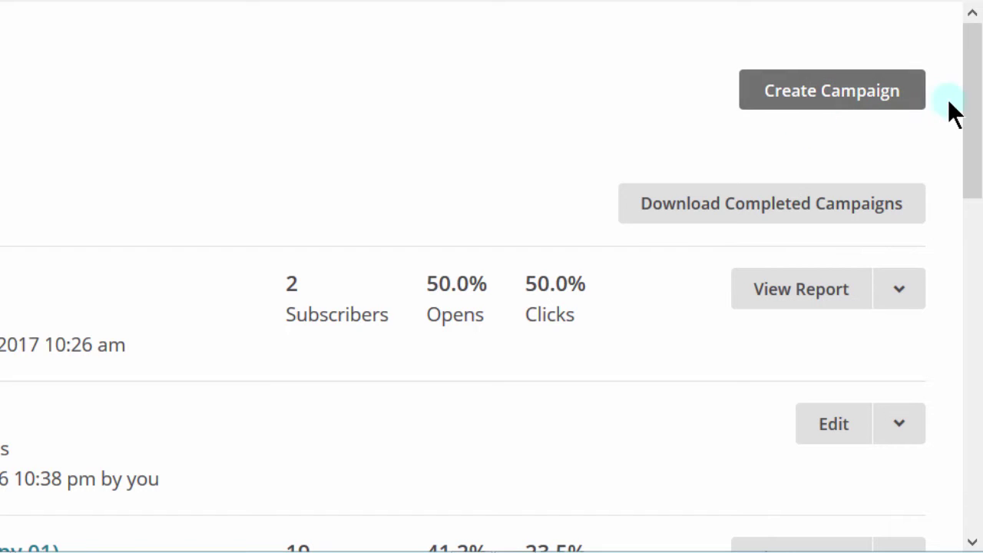
{"action": "left_click_drag", "start_coordinate": [974, 70], "coordinate": [972, 145]}
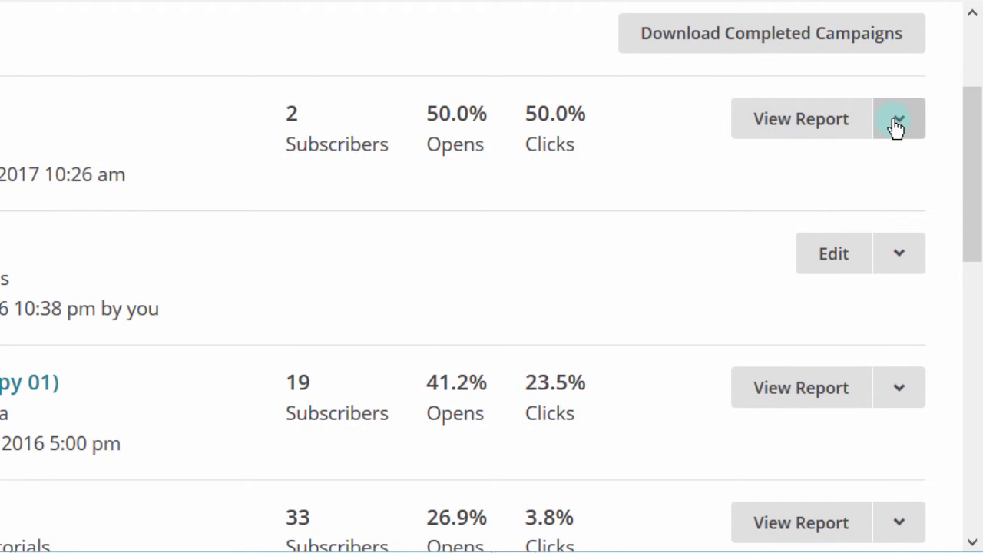
{"action": "left_click", "coordinate": [895, 124]}
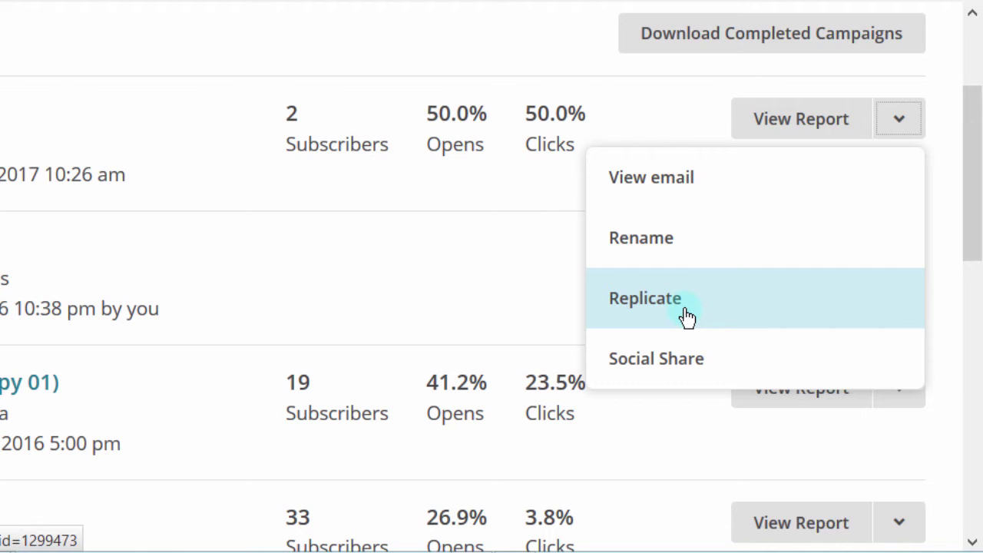
{"action": "left_click", "coordinate": [972, 163]}
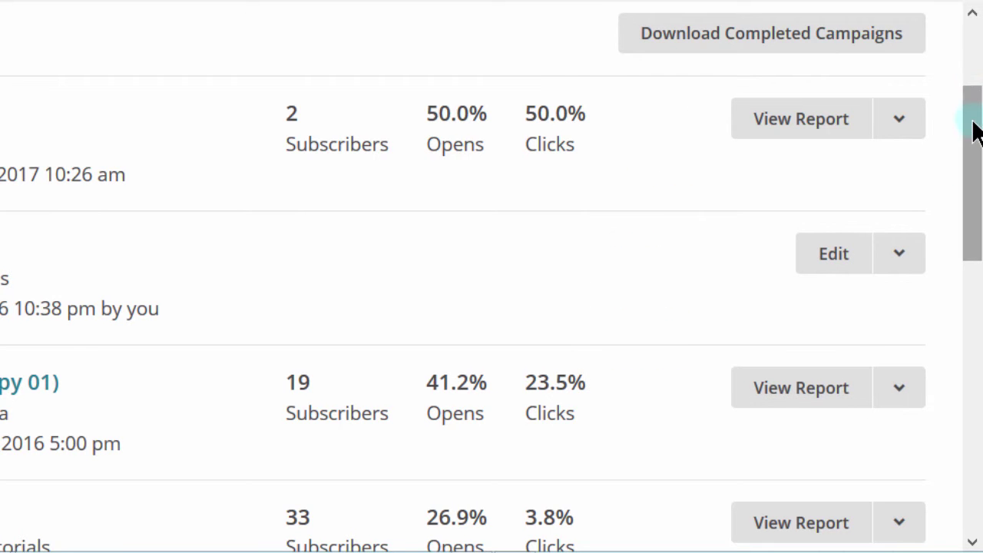
{"action": "left_click_drag", "start_coordinate": [972, 125], "coordinate": [973, 45]}
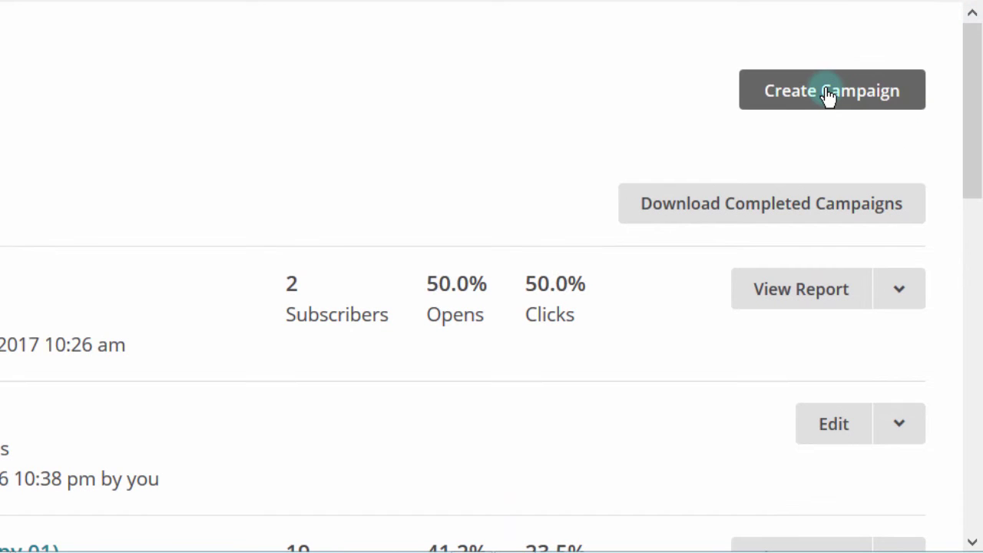
Create a new campaign named "Update Campaign" with the campaign type Regular.
{"action": "left_click", "coordinate": [817, 92]}
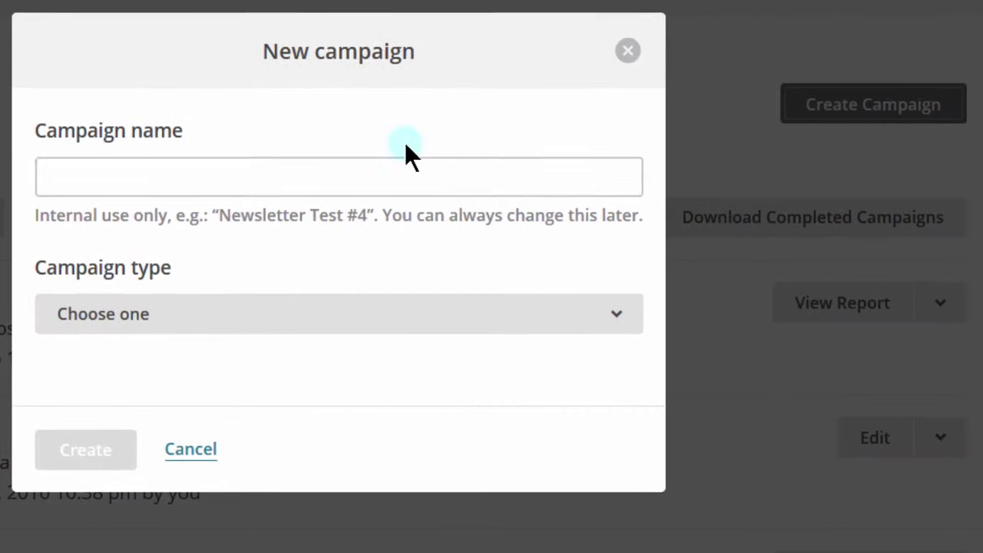
{"action": "left_click", "coordinate": [151, 179]}
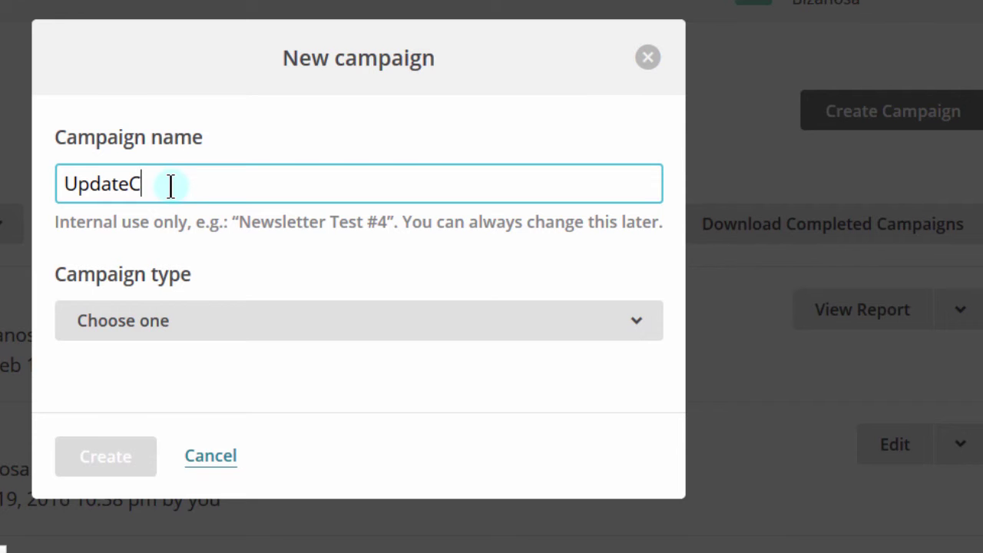
{"action": "type", "text": "Update Campaign"}
{"action": "left_click", "coordinate": [130, 185]}
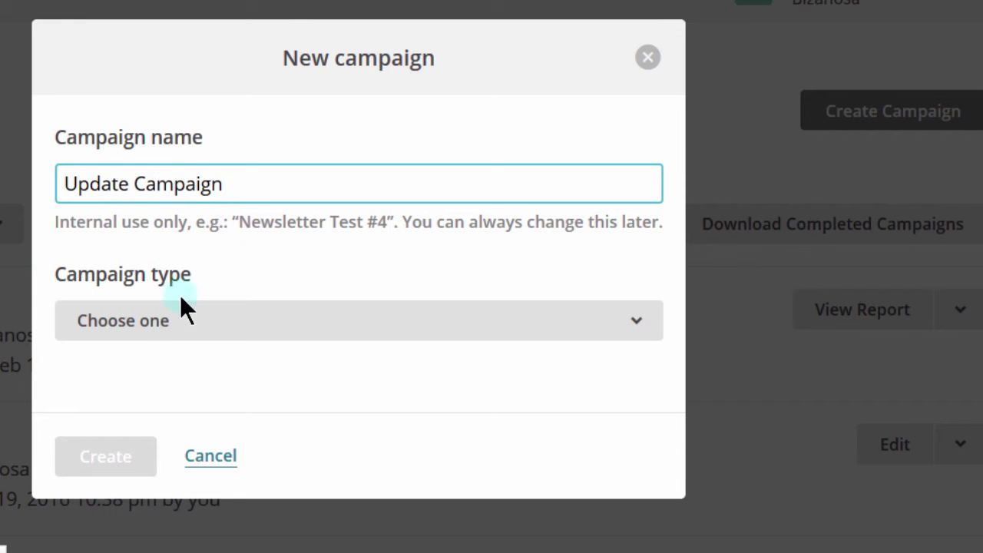
{"action": "left_click", "coordinate": [181, 322]}
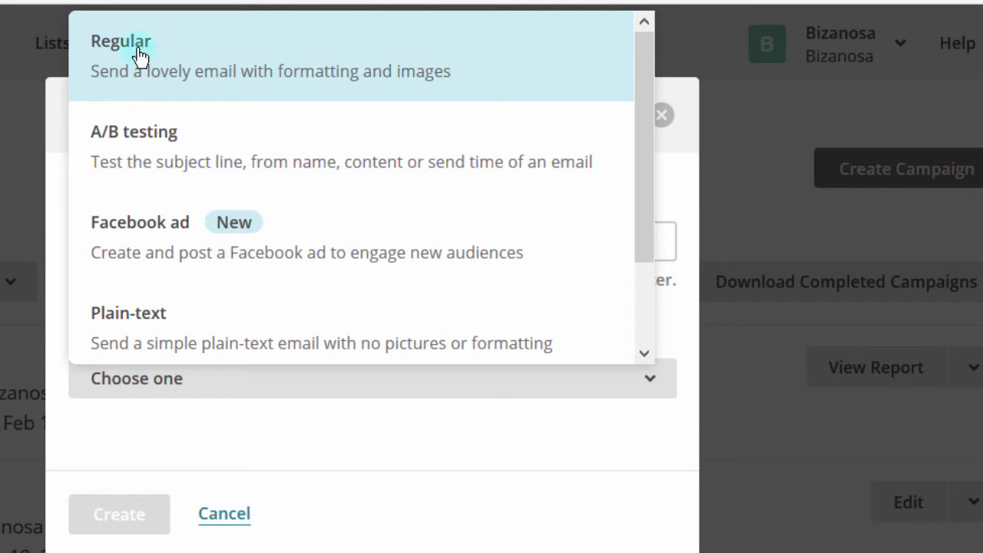
{"action": "left_click", "coordinate": [134, 66]}
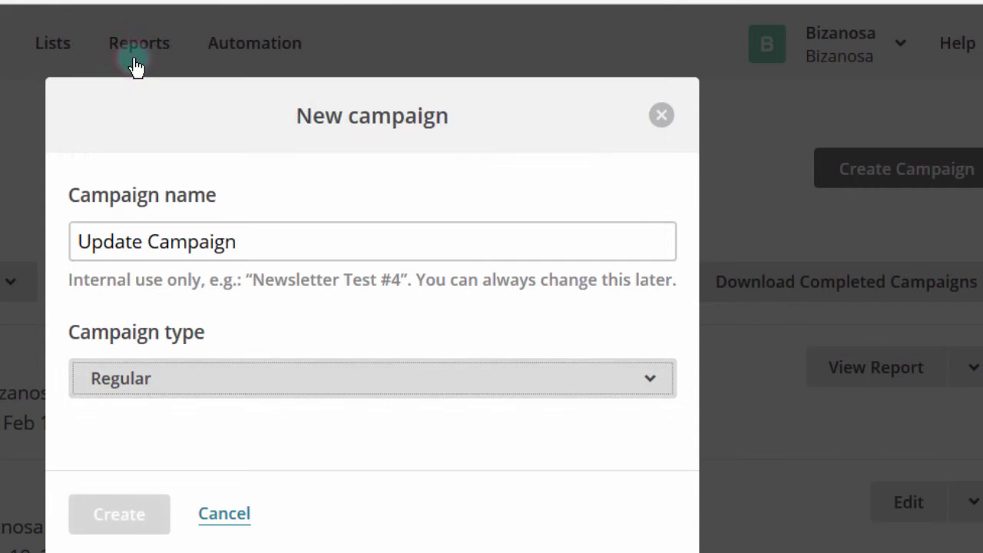
{"action": "left_click", "coordinate": [119, 514]}
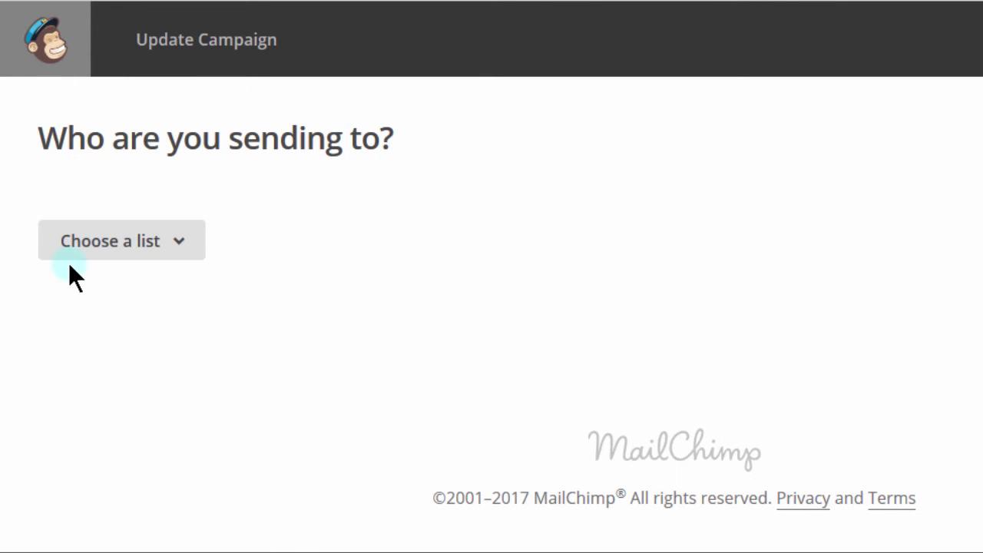
Choose NewList as the list the campaign is sent to.
{"action": "left_click", "coordinate": [179, 242]}
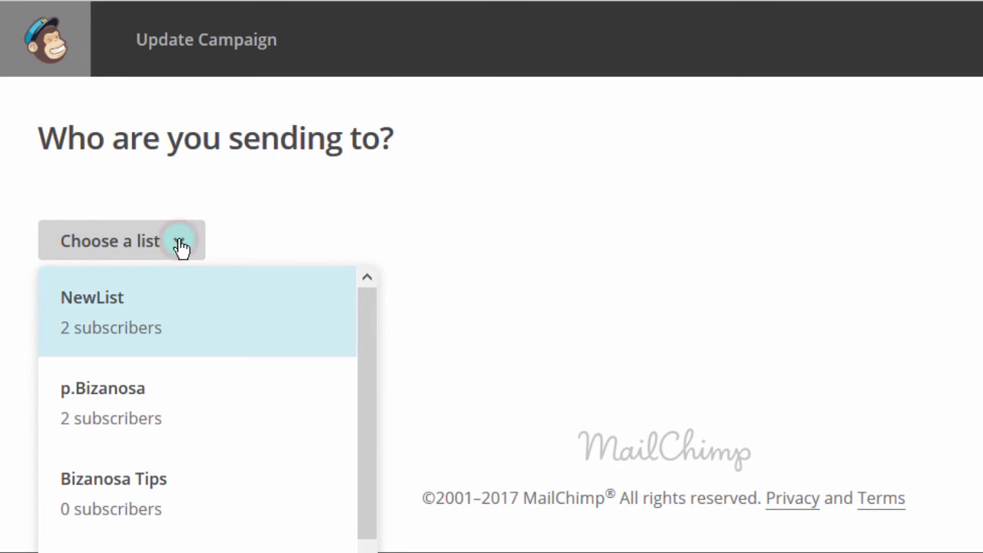
{"action": "left_click_drag", "start_coordinate": [366, 331], "coordinate": [366, 264]}
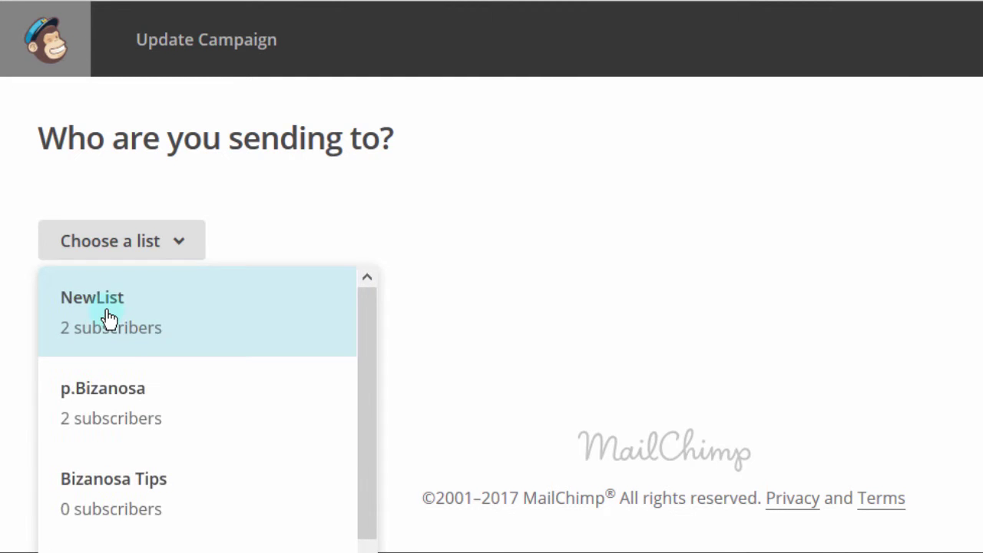
{"action": "left_click", "coordinate": [109, 318]}
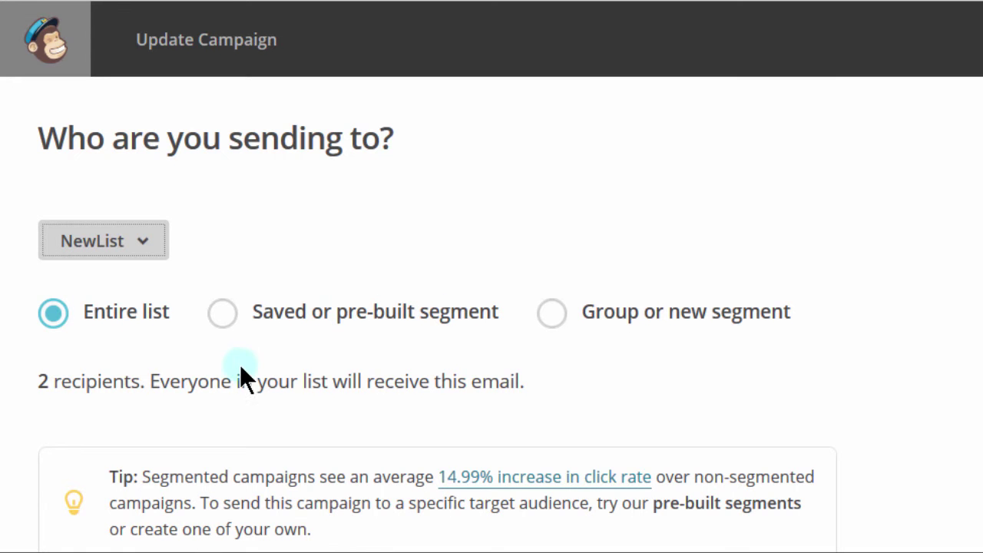
Set the recipients to a saved or pre-built segment of the list and look at the segment choices.
{"action": "left_click", "coordinate": [223, 315]}
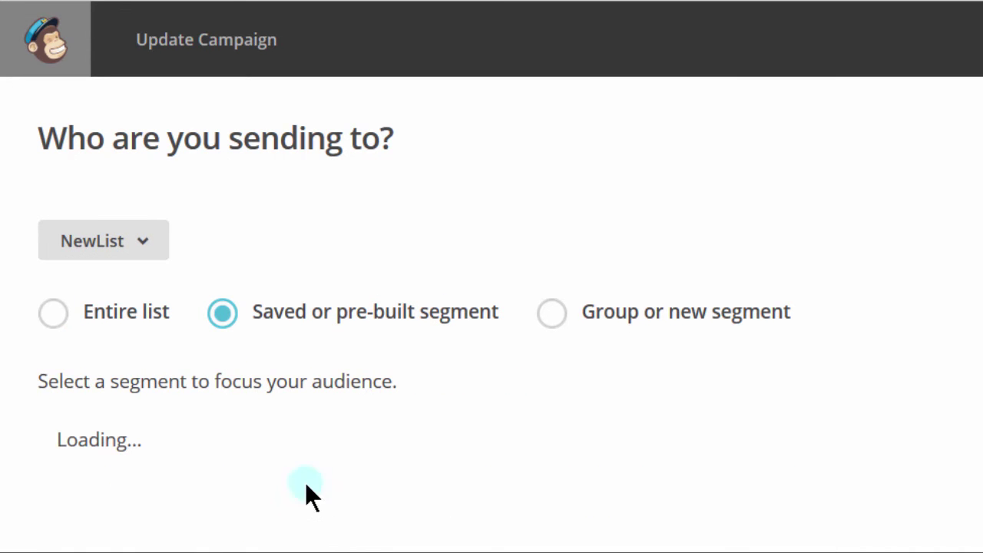
{"action": "scroll", "coordinate": [156, 429], "scroll_direction": "down", "scroll_amount": 2}
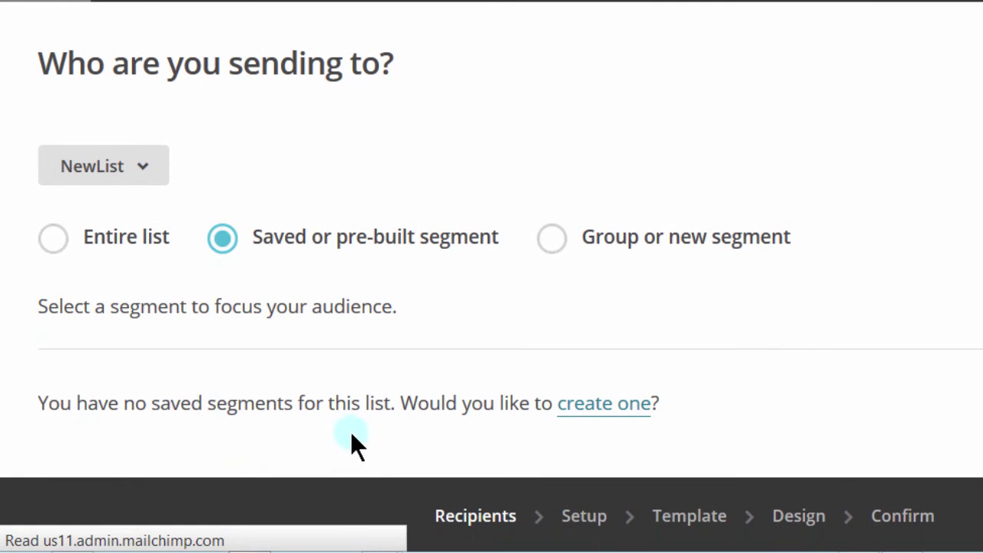
{"action": "left_click", "coordinate": [607, 408]}
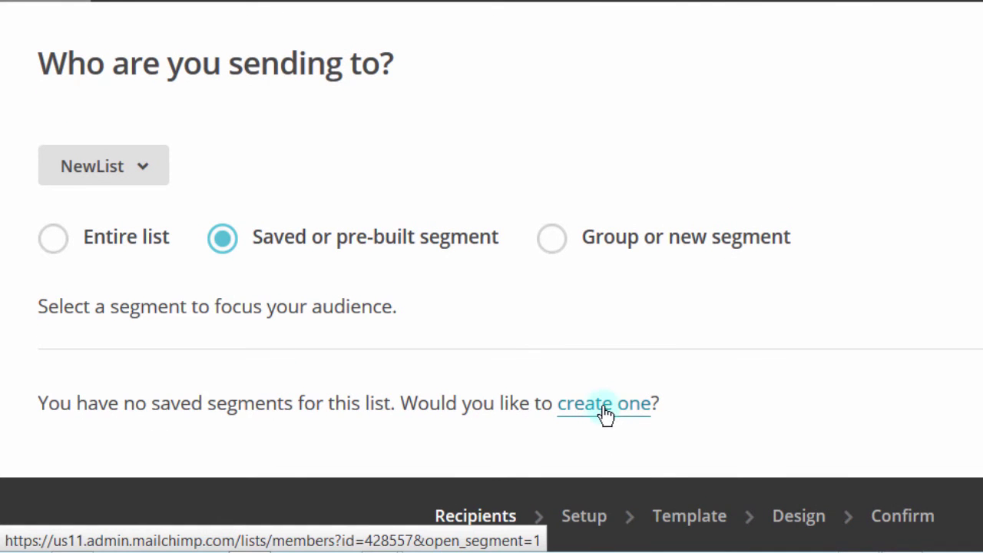
Set the recipients to a group or new segment and review the conditions for building a new segment.
{"action": "left_click", "coordinate": [553, 241]}
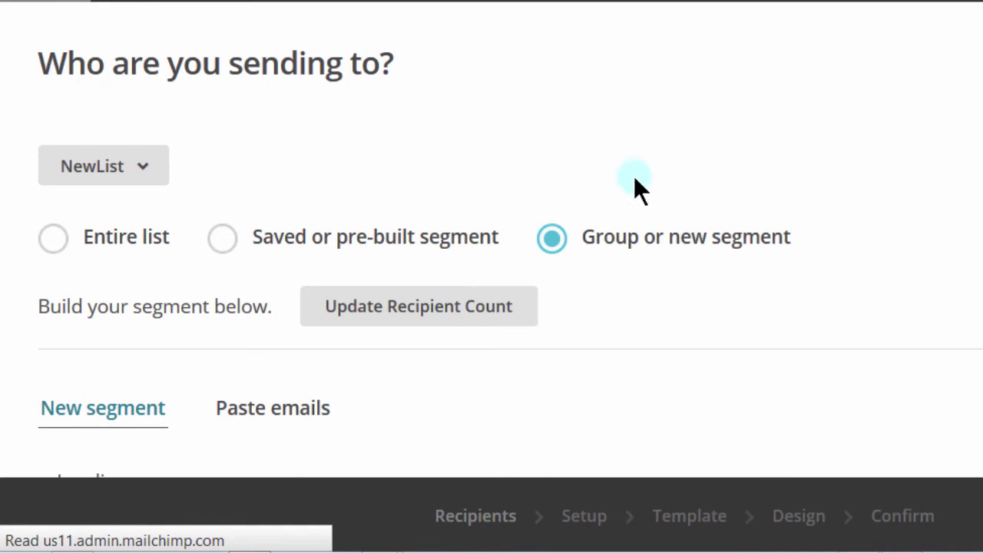
{"action": "left_click", "coordinate": [410, 321]}
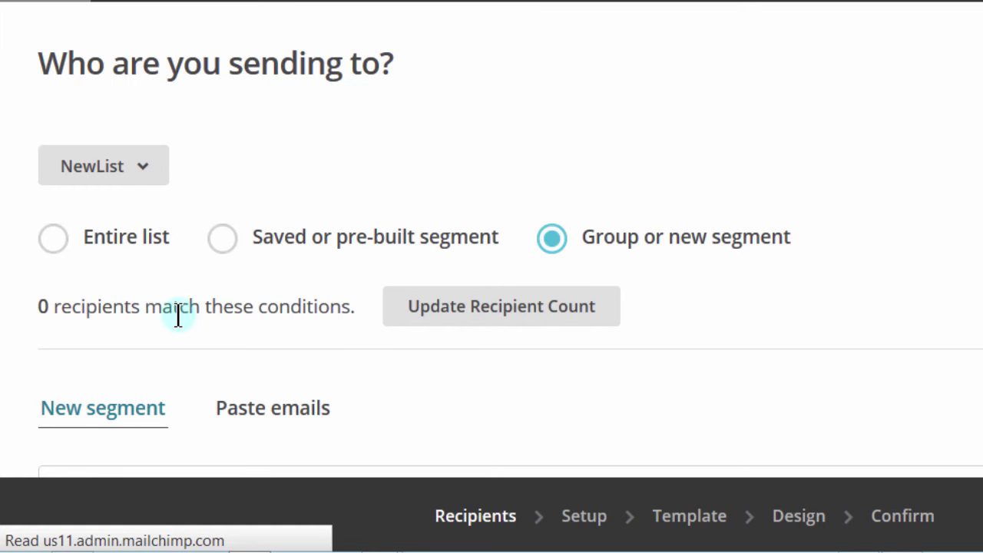
{"action": "scroll", "coordinate": [505, 303], "scroll_direction": "down", "scroll_amount": 4}
{"action": "scroll", "coordinate": [492, 307], "scroll_direction": "up", "scroll_amount": 1}
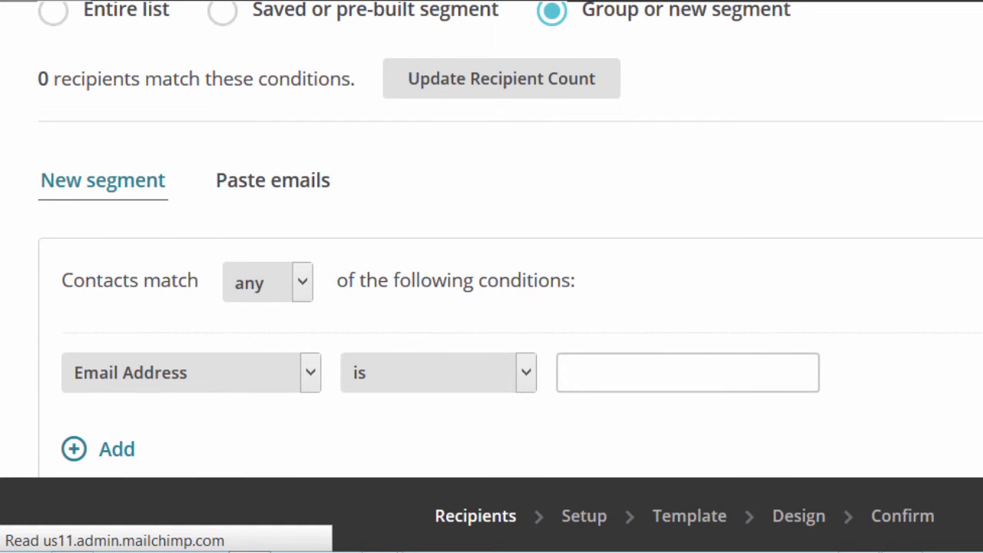
{"action": "scroll", "coordinate": [491, 307], "scroll_direction": "down", "scroll_amount": 1}
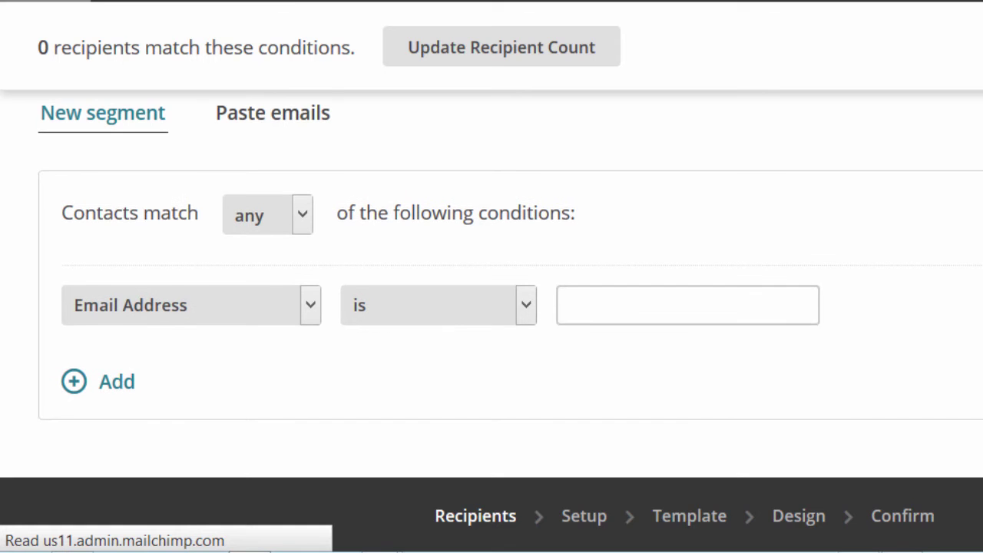
{"action": "scroll", "coordinate": [491, 307], "scroll_direction": "down", "scroll_amount": 1}
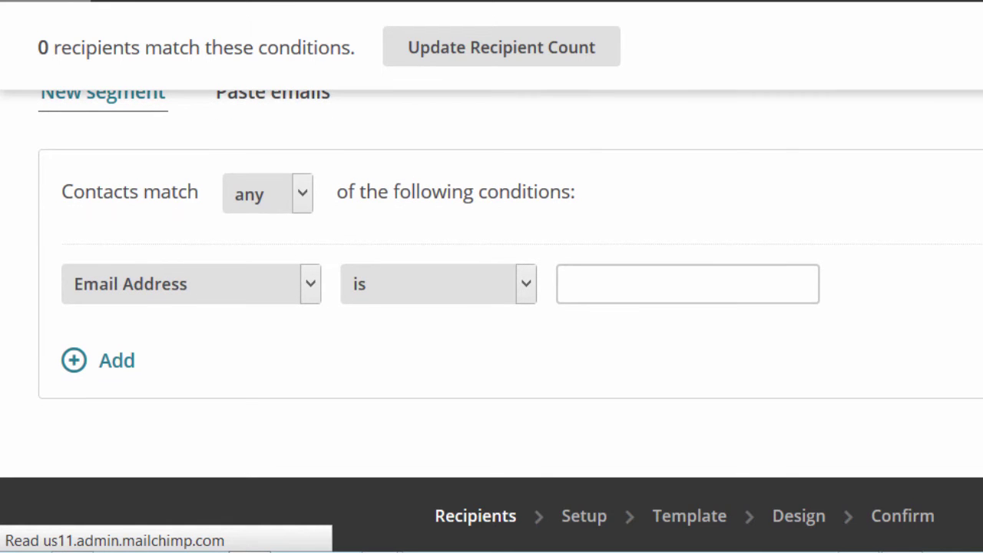
{"action": "scroll", "coordinate": [492, 307], "scroll_direction": "up", "scroll_amount": 1}
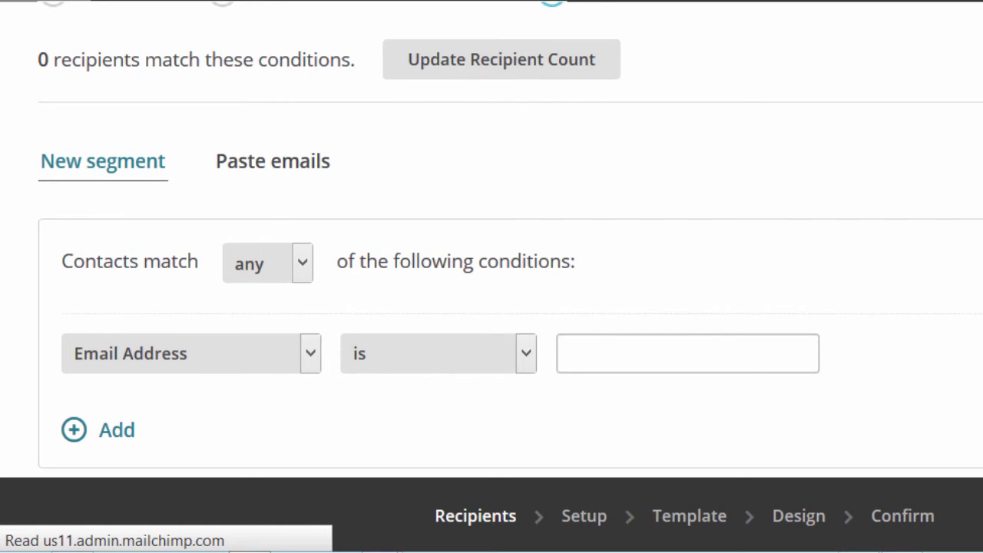
{"action": "scroll", "coordinate": [492, 307], "scroll_direction": "up", "scroll_amount": 3}
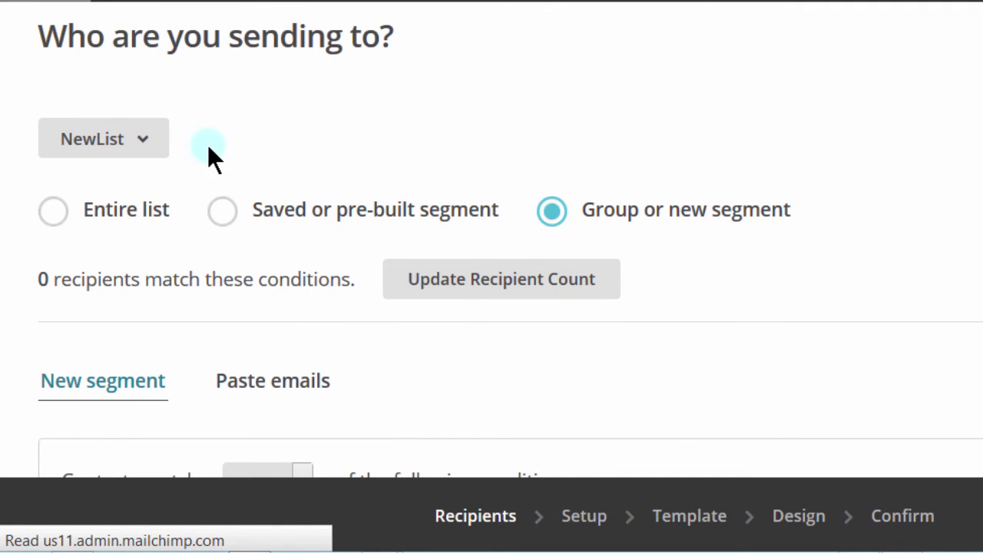
Set the recipients to the entire list and continue to the campaign setup.
{"action": "left_click", "coordinate": [55, 212]}
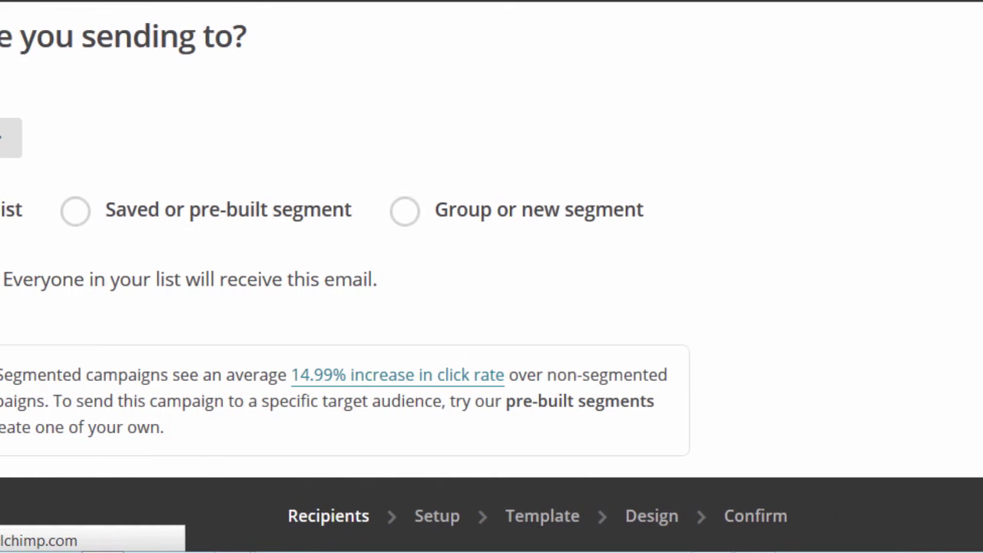
{"action": "left_click_drag", "start_coordinate": [977, 97], "coordinate": [978, 351]}
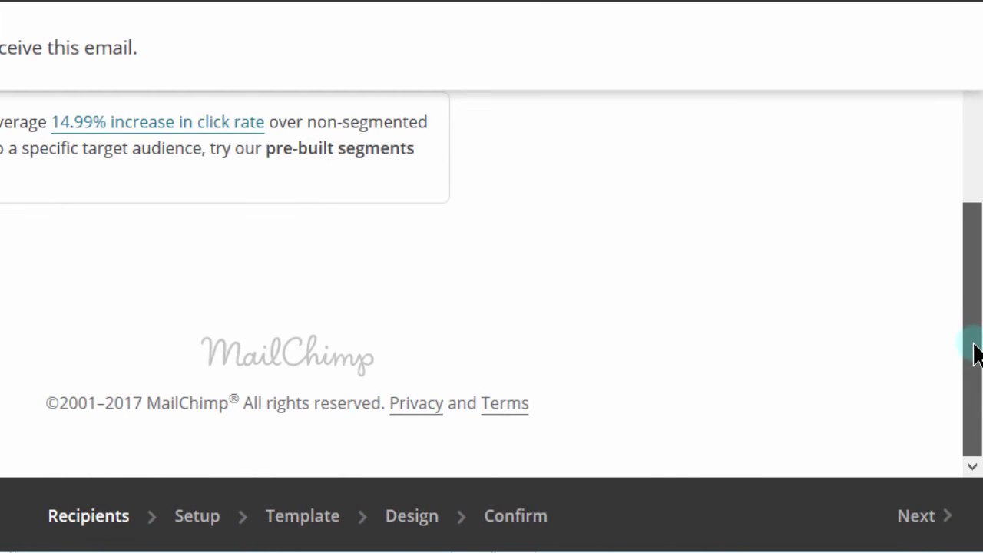
{"action": "left_click", "coordinate": [916, 526]}
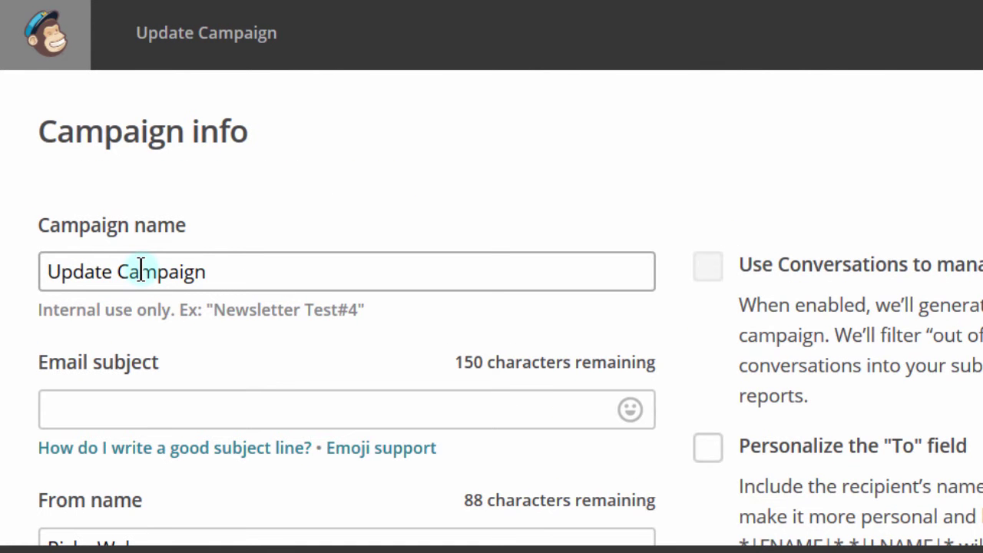
Enter the email subject "Hey there" and add two nail polish emojis at its end.
{"action": "left_click", "coordinate": [114, 406]}
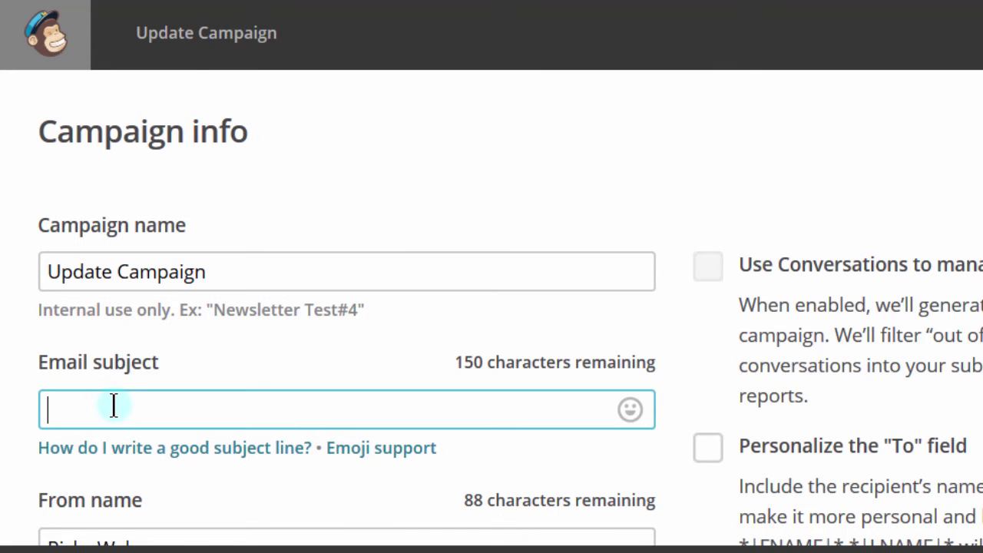
{"action": "type", "text": "Hey"}
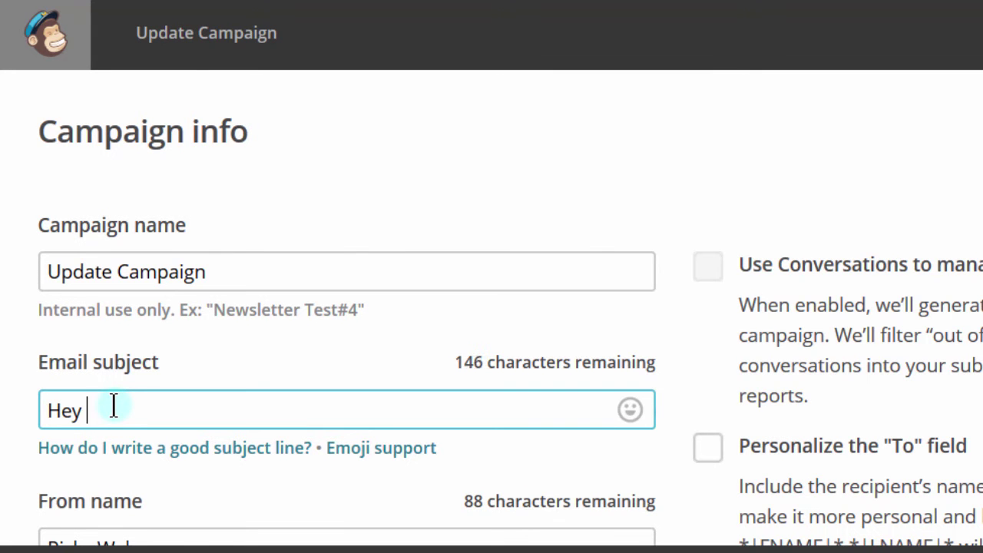
{"action": "type", "text": " there"}
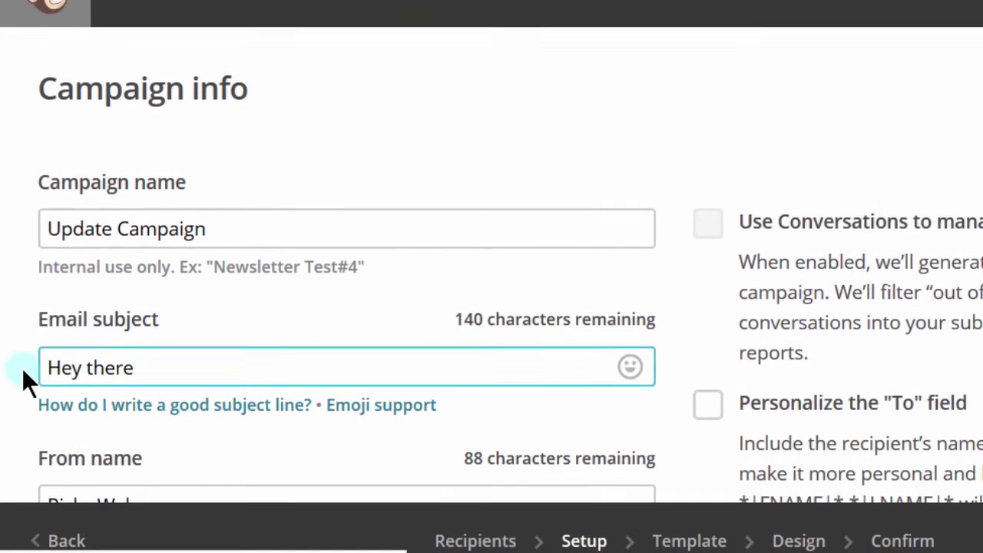
{"action": "left_click", "coordinate": [629, 343]}
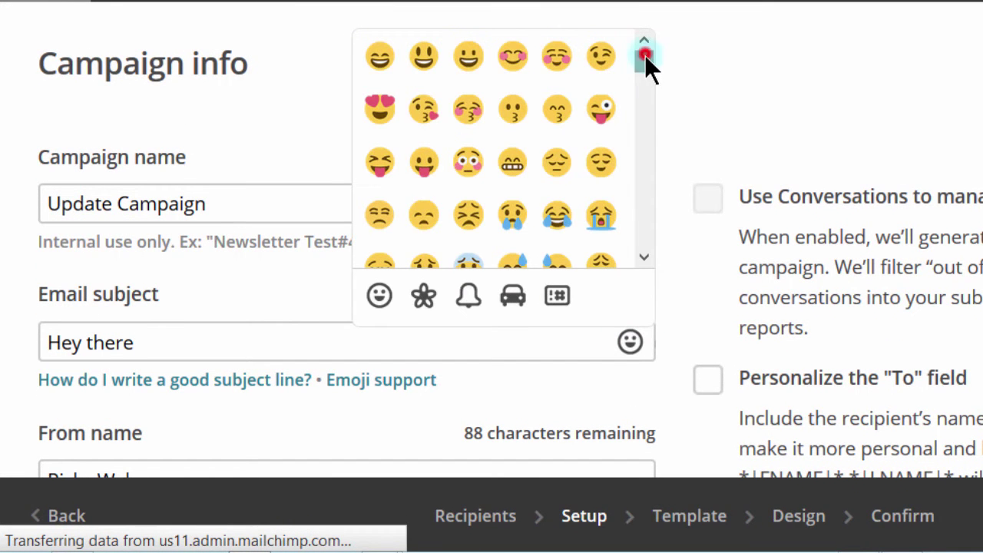
{"action": "left_click_drag", "start_coordinate": [645, 56], "coordinate": [647, 188]}
{"action": "double_click", "coordinate": [433, 230]}
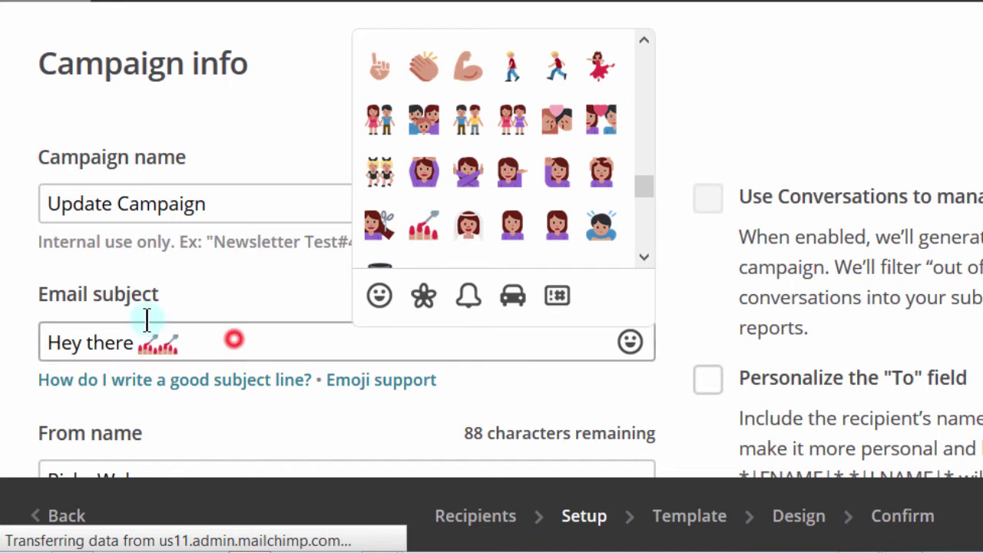
Review the sender name and address, the tracking settings, and the social media and auto-convert video options of the campaign.
{"action": "left_click", "coordinate": [205, 429]}
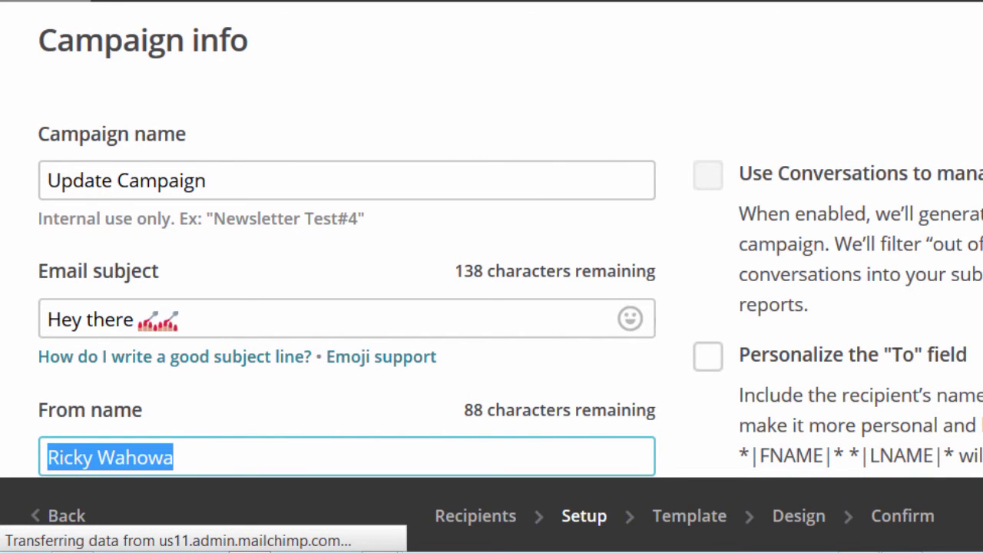
{"action": "scroll", "coordinate": [491, 238], "scroll_direction": "down", "scroll_amount": 5}
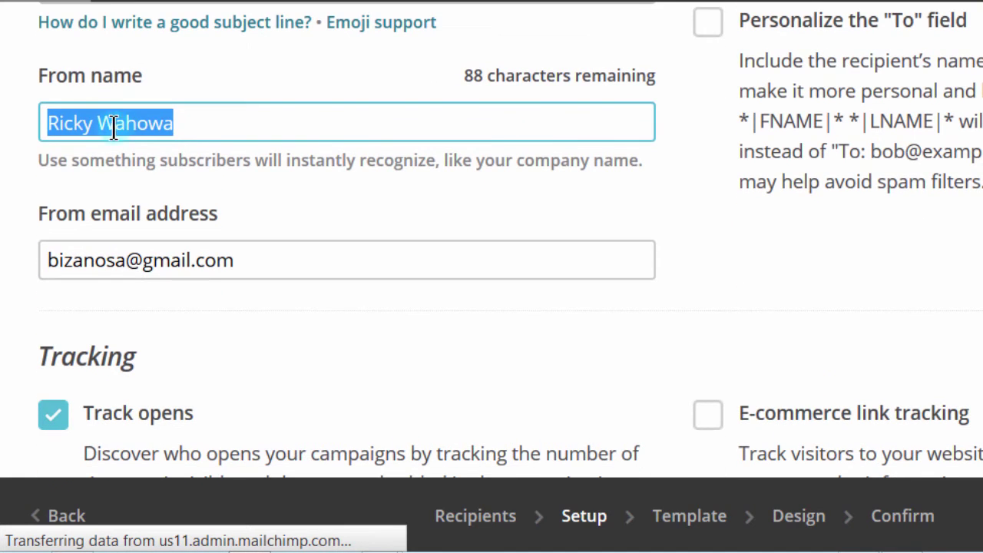
{"action": "left_click", "coordinate": [78, 125]}
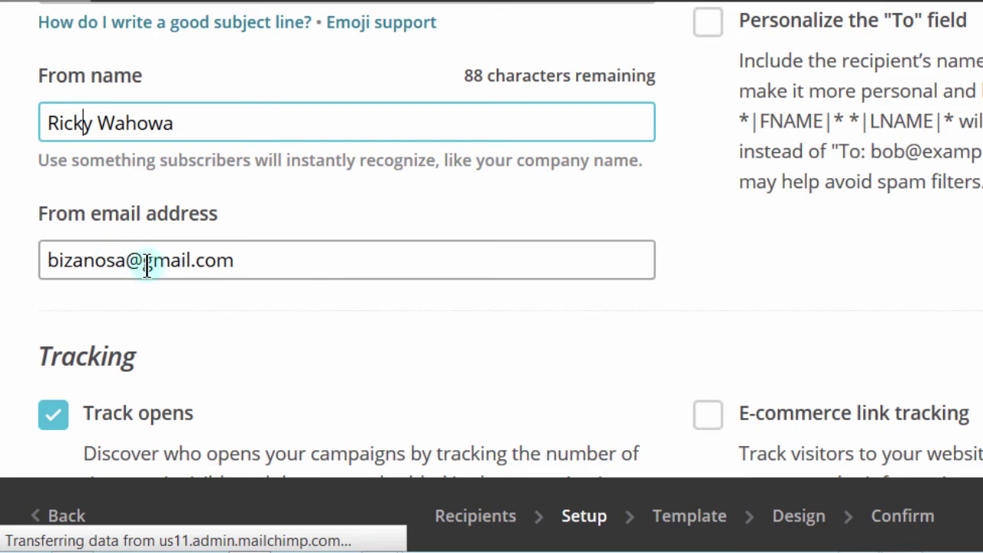
{"action": "scroll", "coordinate": [491, 238], "scroll_direction": "down", "scroll_amount": 5}
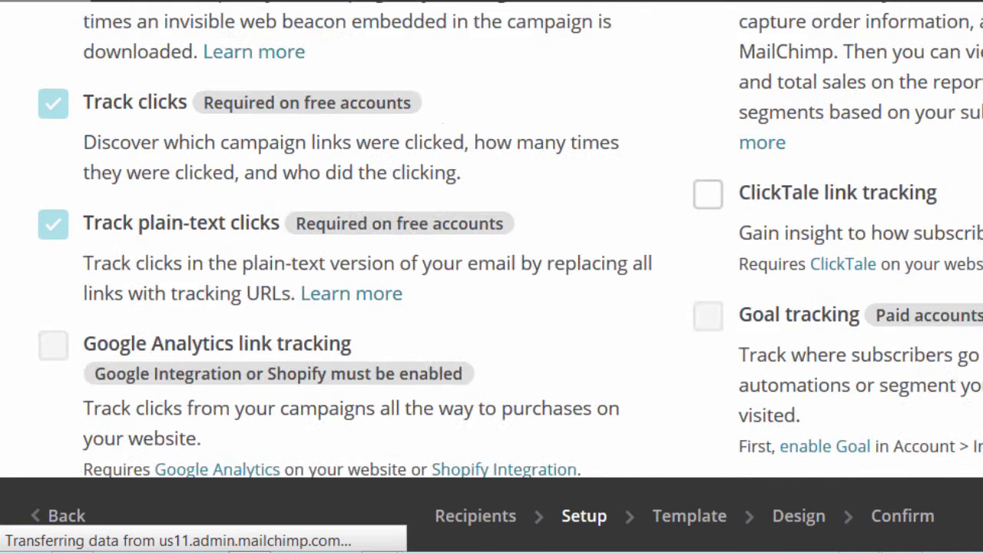
{"action": "scroll", "coordinate": [491, 239], "scroll_direction": "up", "scroll_amount": 4}
{"action": "scroll", "coordinate": [491, 238], "scroll_direction": "down", "scroll_amount": 4}
{"action": "scroll", "coordinate": [492, 239], "scroll_direction": "down", "scroll_amount": 7}
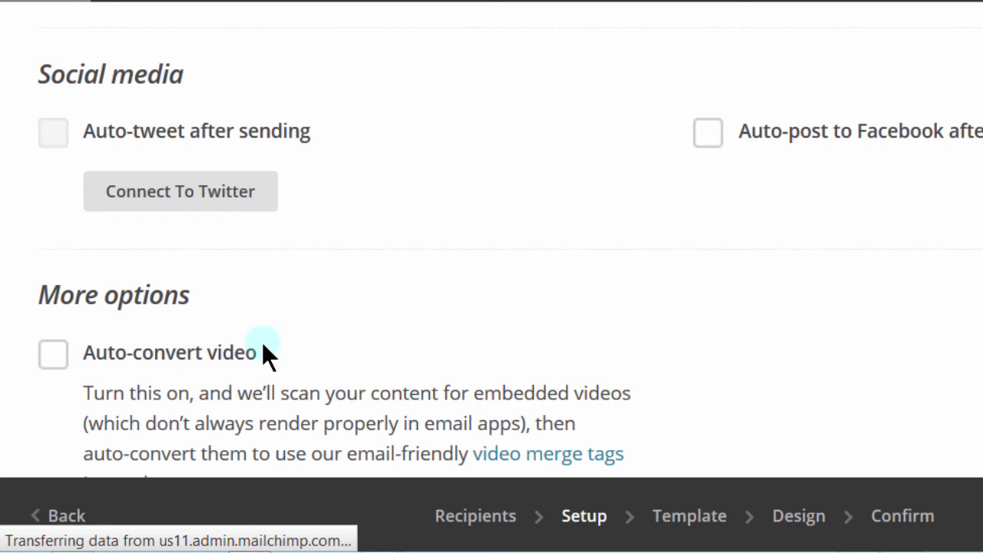
{"action": "scroll", "coordinate": [246, 351], "scroll_direction": "up", "scroll_amount": 5}
{"action": "scroll", "coordinate": [245, 352], "scroll_direction": "down", "scroll_amount": 2}
{"action": "scroll", "coordinate": [246, 352], "scroll_direction": "down", "scroll_amount": 5}
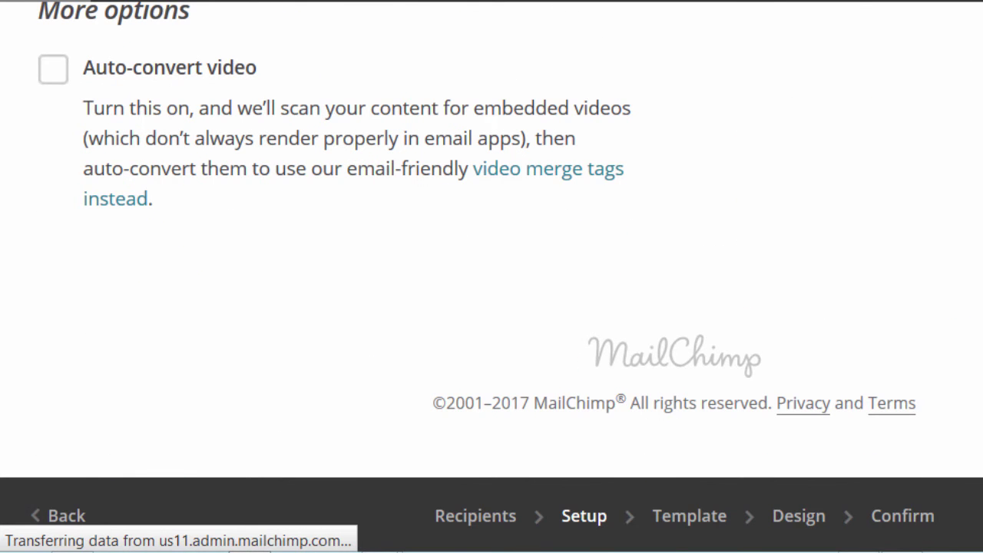
{"action": "scroll", "coordinate": [491, 277], "scroll_direction": "up", "scroll_amount": 3}
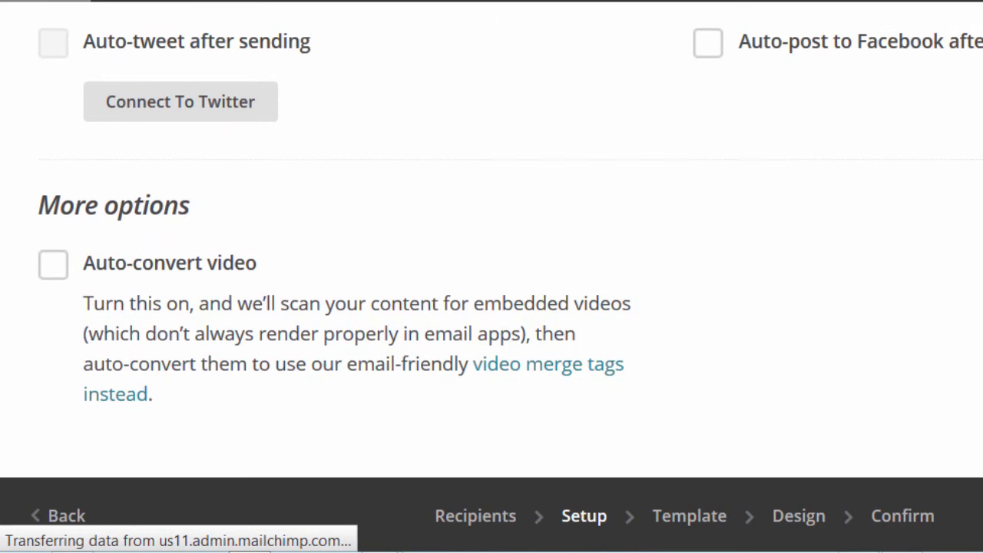
{"action": "scroll", "coordinate": [492, 230], "scroll_direction": "up", "scroll_amount": 4}
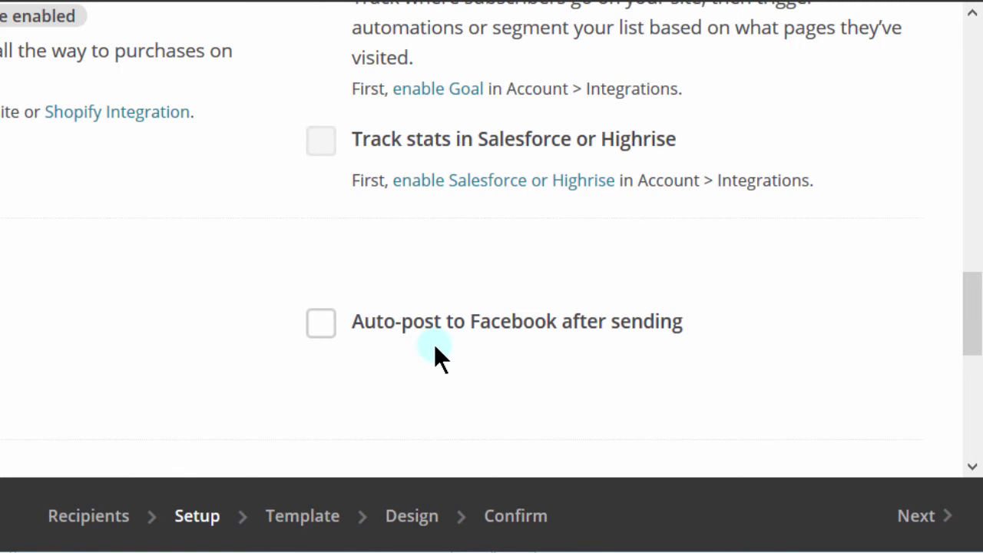
{"action": "left_click_drag", "start_coordinate": [973, 314], "coordinate": [972, 211]}
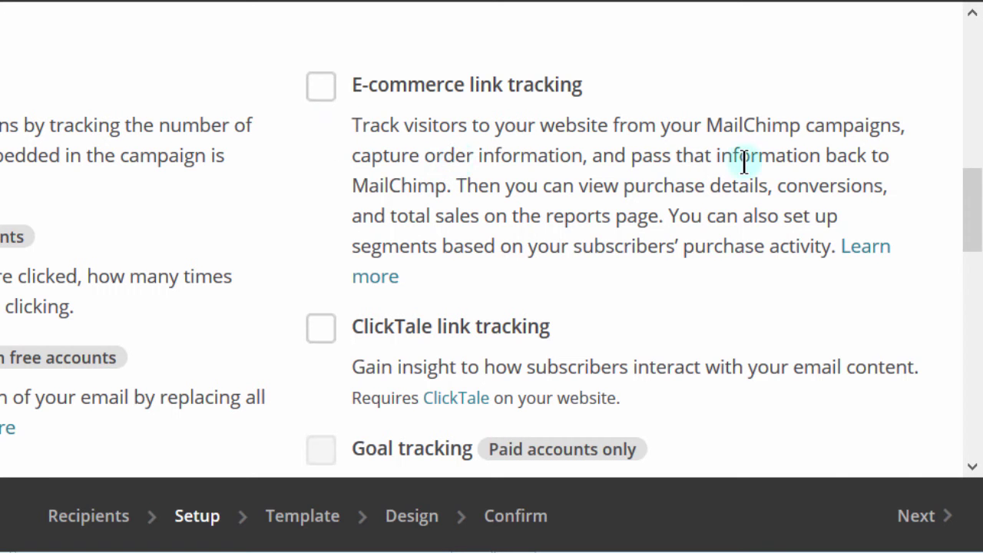
Enable personalizing the "To" field with the *|FNAME|* merge tag and continue to the template selection.
{"action": "left_click", "coordinate": [971, 196]}
{"action": "left_click_drag", "start_coordinate": [971, 196], "coordinate": [972, 84]}
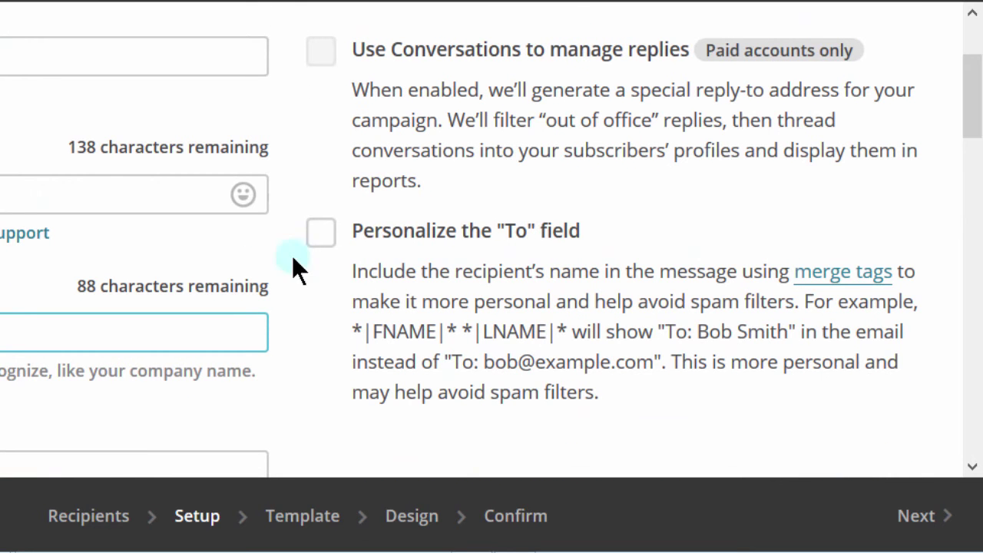
{"action": "left_click", "coordinate": [320, 234]}
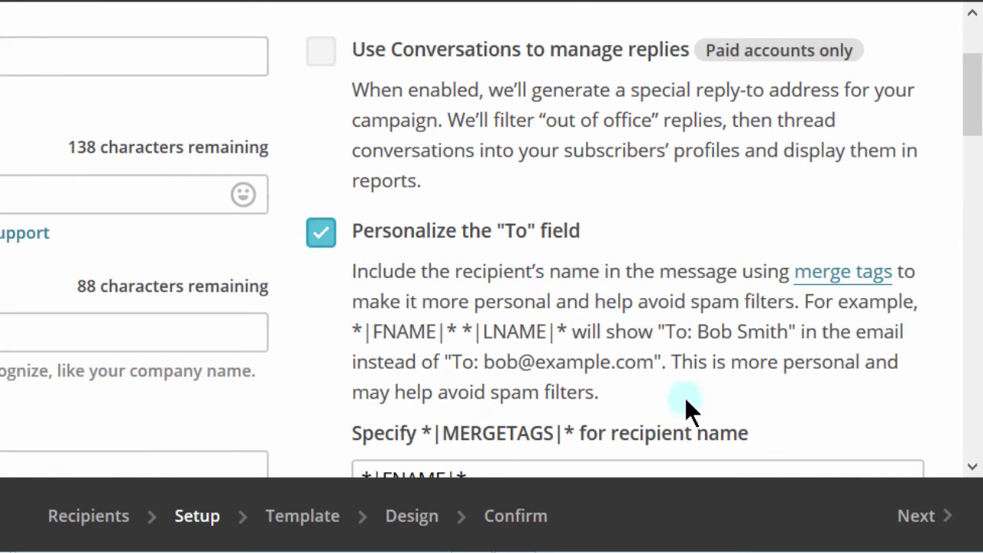
{"action": "scroll", "coordinate": [975, 134], "scroll_direction": "down", "scroll_amount": 3}
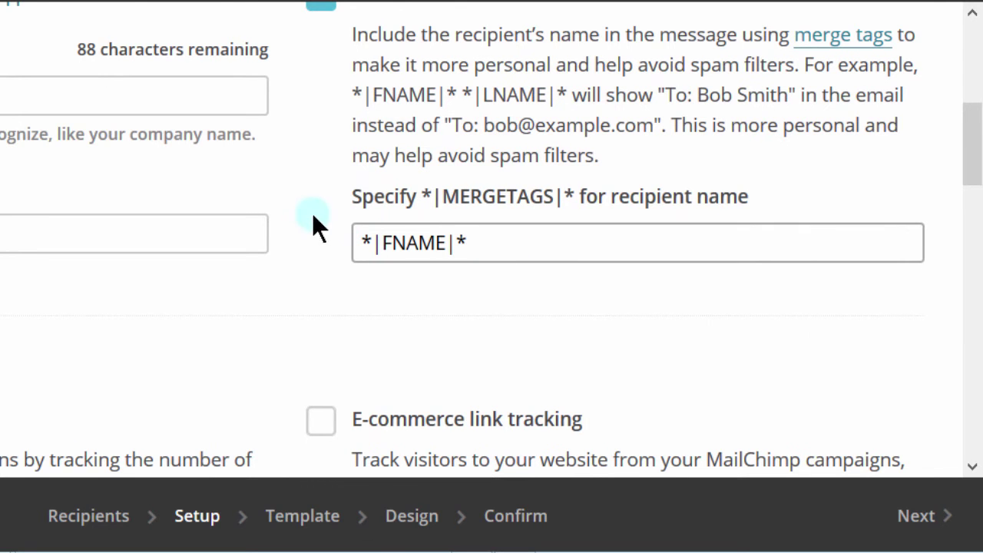
{"action": "scroll", "coordinate": [971, 253], "scroll_direction": "down", "scroll_amount": 5}
{"action": "scroll", "coordinate": [972, 254], "scroll_direction": "down", "scroll_amount": 10}
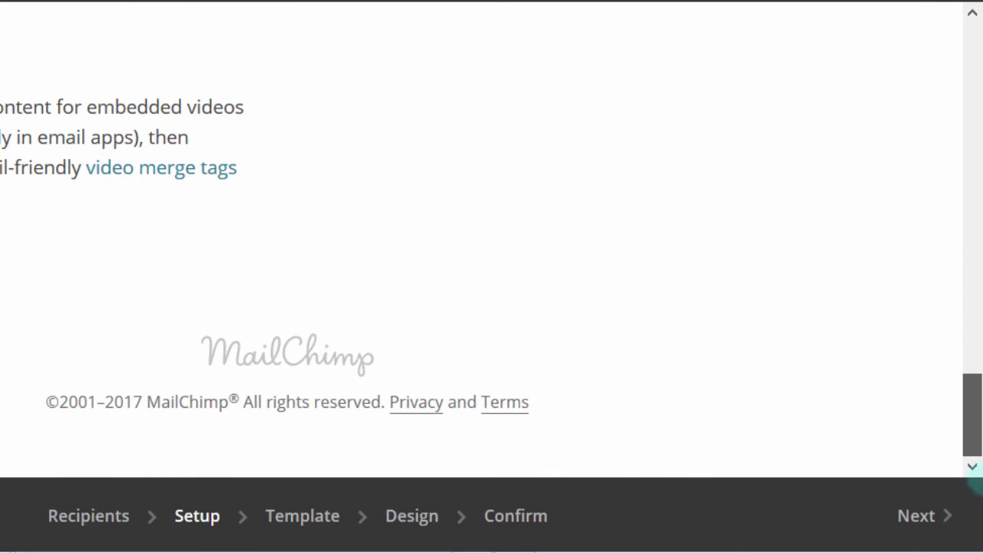
{"action": "left_click", "coordinate": [907, 521]}
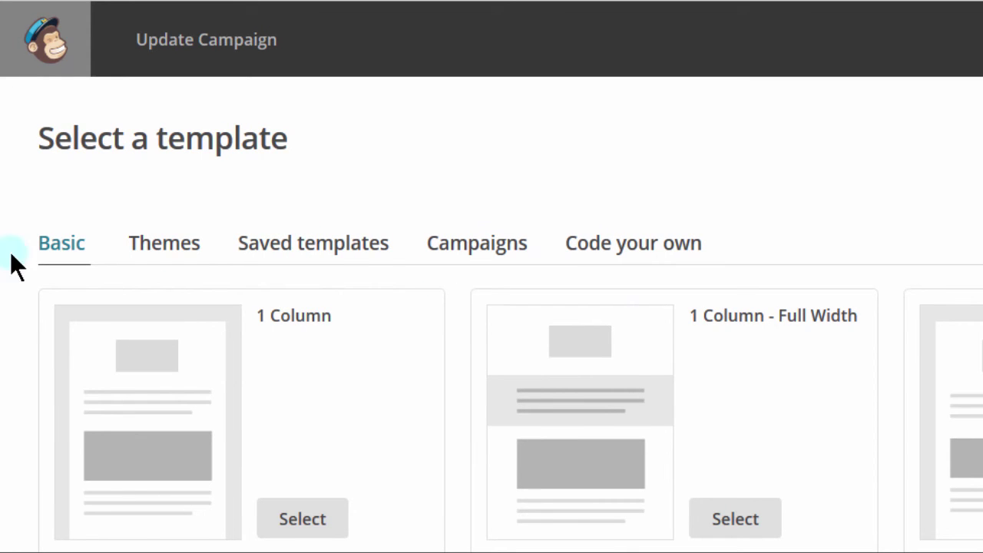
Choose NewList Template from the saved templates for the campaign.
{"action": "left_click", "coordinate": [313, 250]}
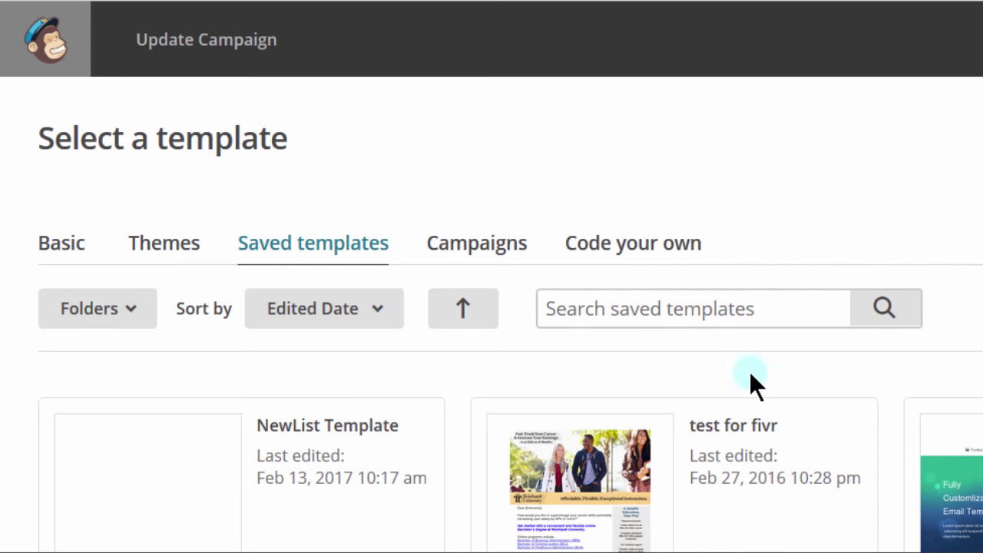
{"action": "scroll", "coordinate": [512, 266], "scroll_direction": "down", "scroll_amount": 5}
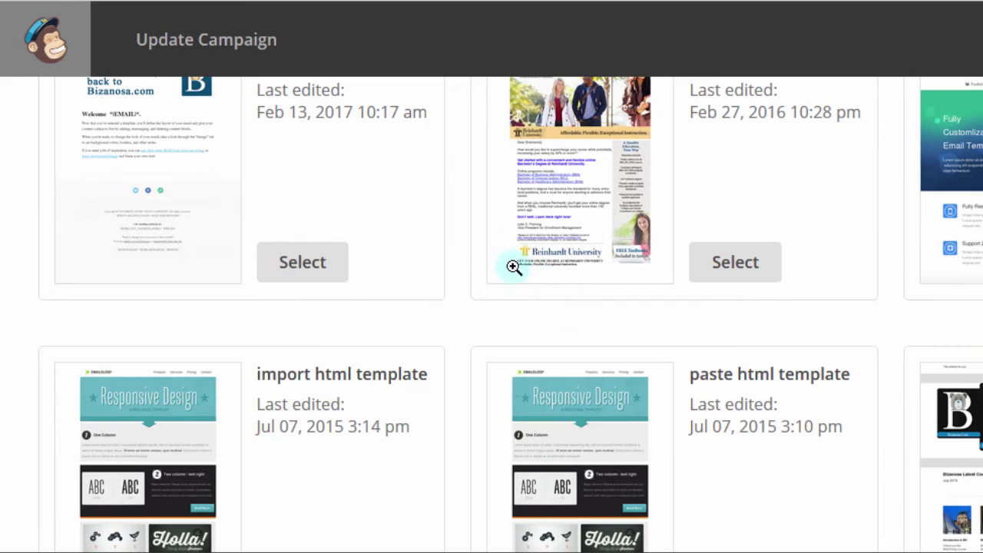
{"action": "left_click", "coordinate": [288, 265]}
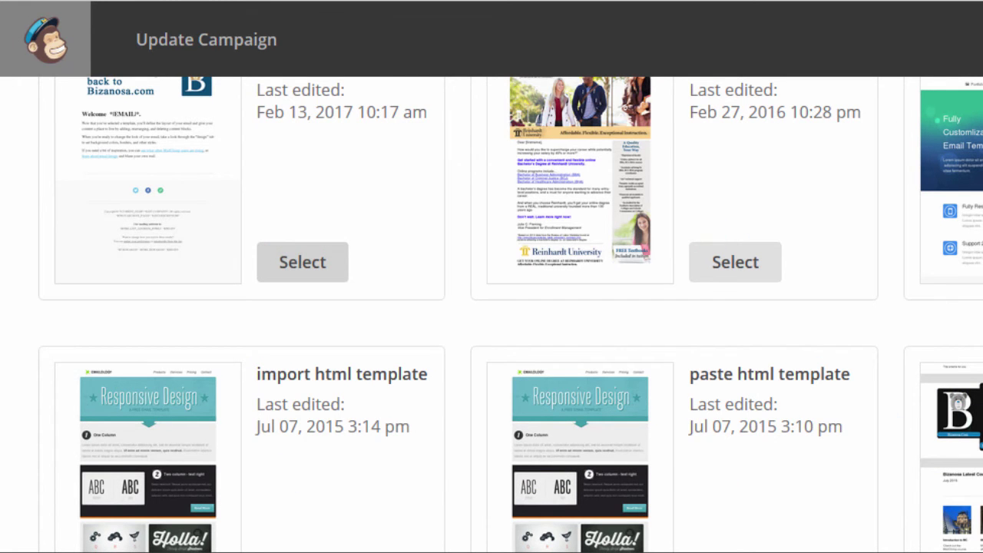
{"action": "scroll", "coordinate": [491, 307], "scroll_direction": "down", "scroll_amount": 3}
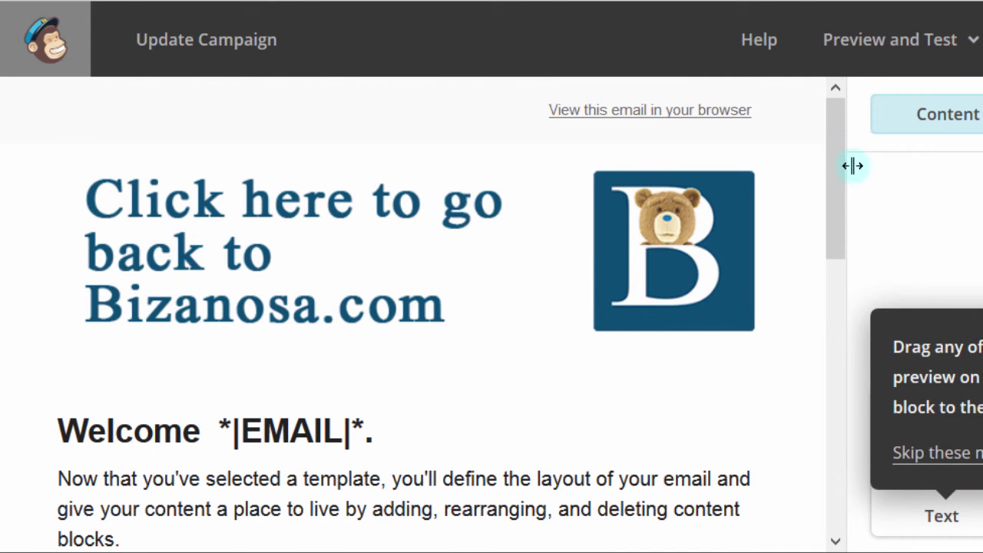
Look over the email's content in the design stage and review the pre-send checklist in the confirmation stage.
{"action": "left_click_drag", "start_coordinate": [834, 141], "coordinate": [822, 230]}
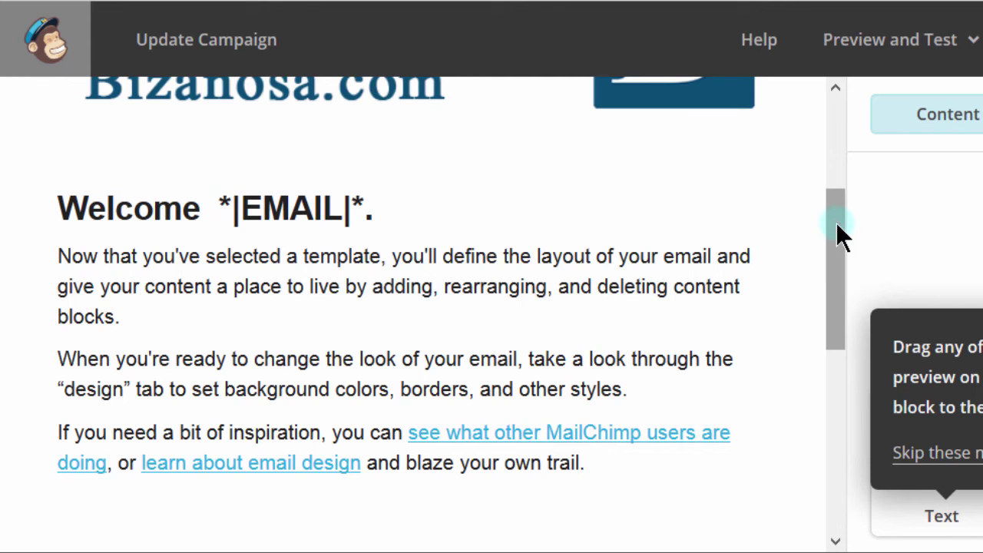
{"action": "left_click_drag", "start_coordinate": [835, 222], "coordinate": [817, 447]}
{"action": "left_click_drag", "start_coordinate": [816, 410], "coordinate": [823, 219]}
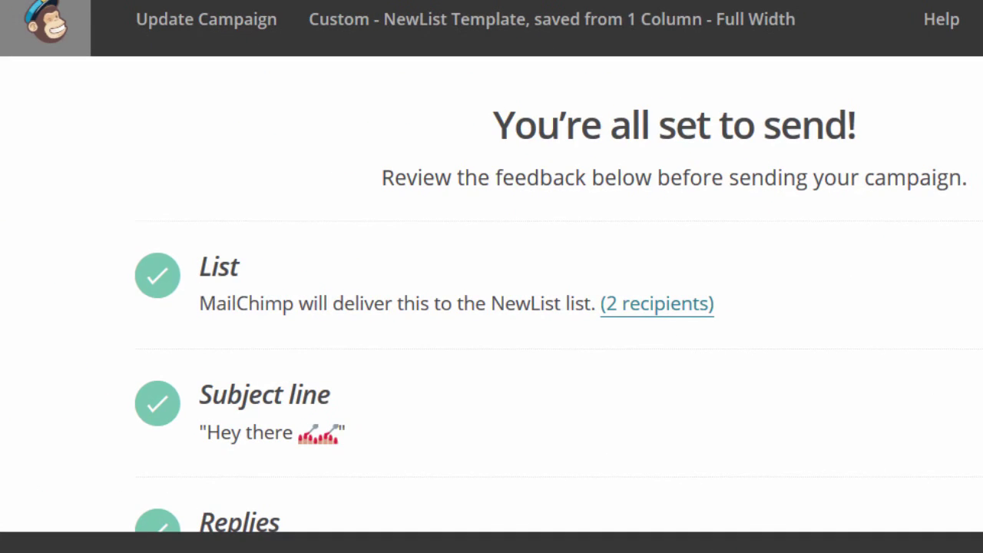
{"action": "scroll", "coordinate": [491, 300], "scroll_direction": "down", "scroll_amount": 5}
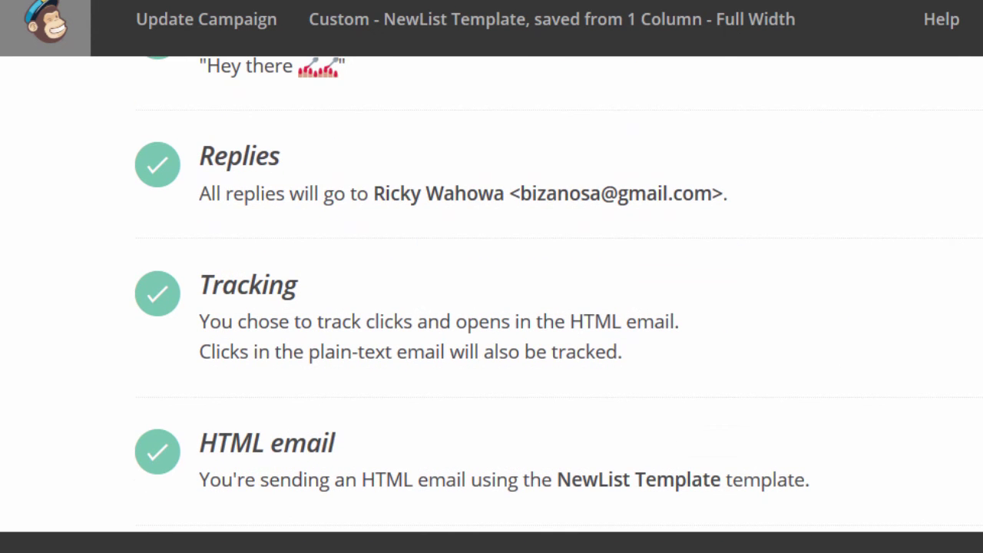
{"action": "scroll", "coordinate": [491, 299], "scroll_direction": "down", "scroll_amount": 7}
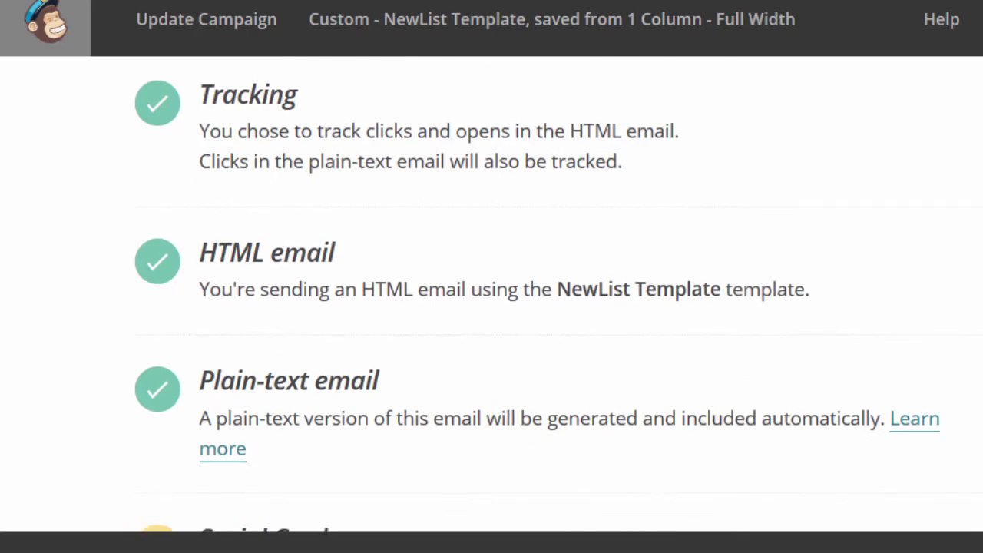
{"action": "scroll", "coordinate": [412, 225], "scroll_direction": "down", "scroll_amount": 2}
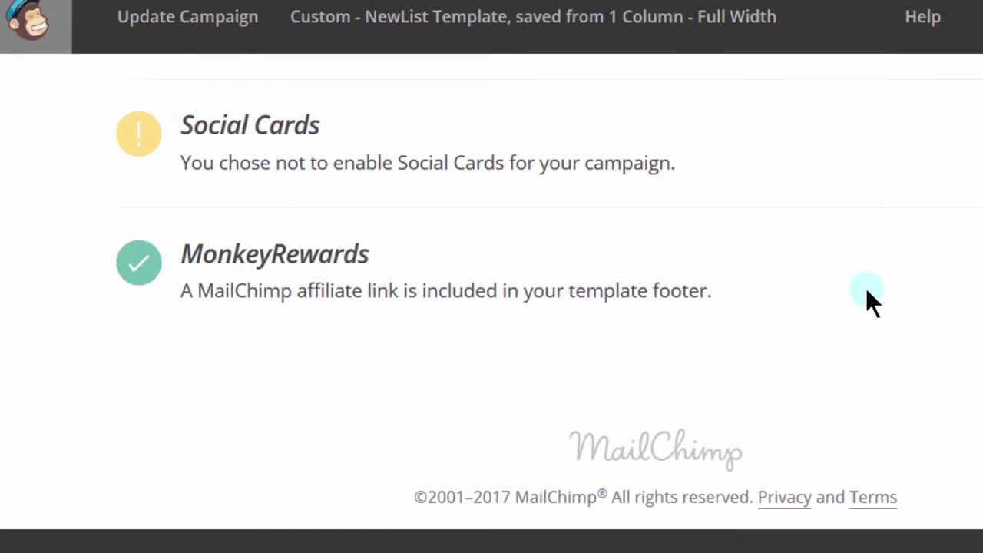
{"action": "scroll", "coordinate": [491, 276], "scroll_direction": "up", "scroll_amount": 10}
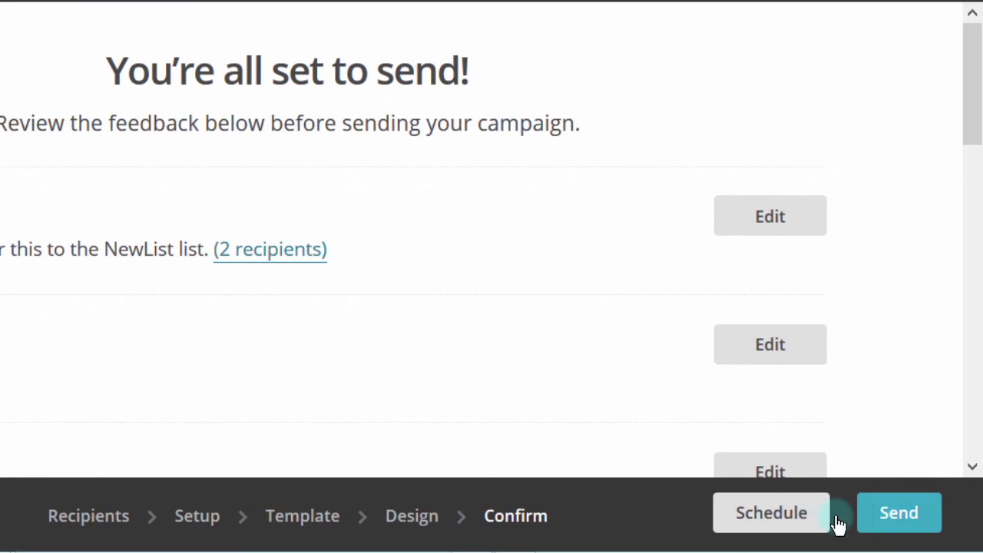
Send the campaign immediately and confirm the launch.
{"action": "left_click", "coordinate": [768, 514]}
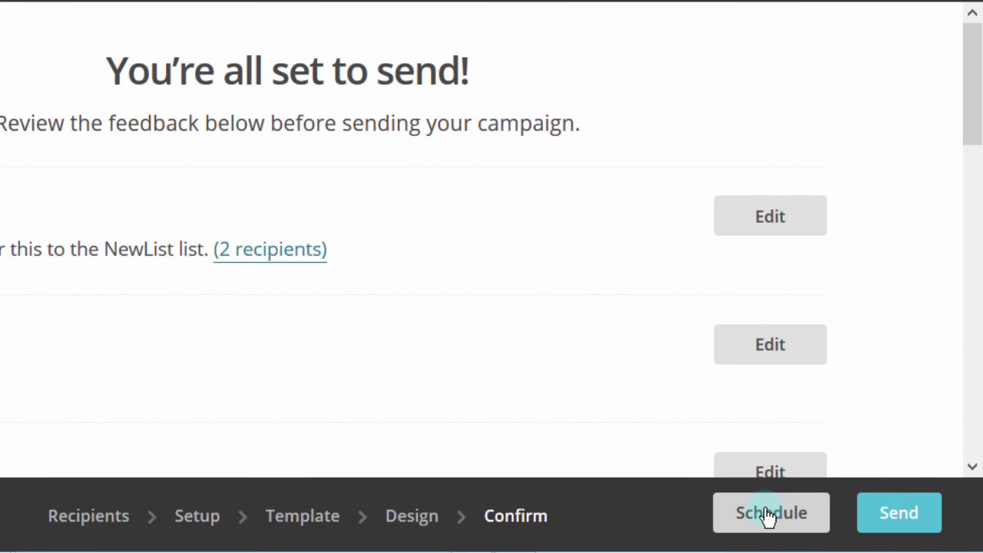
{"action": "left_click", "coordinate": [895, 514]}
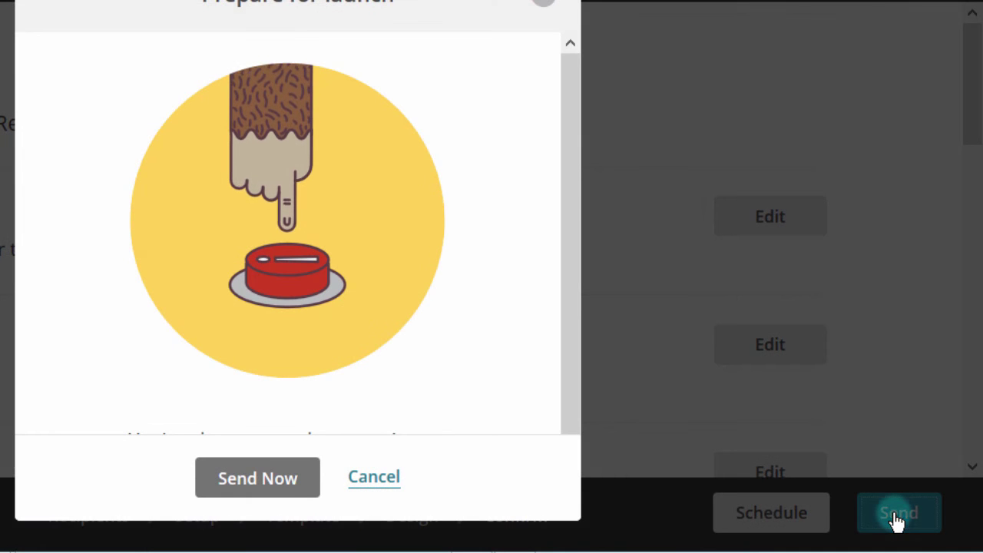
{"action": "left_click", "coordinate": [243, 476]}
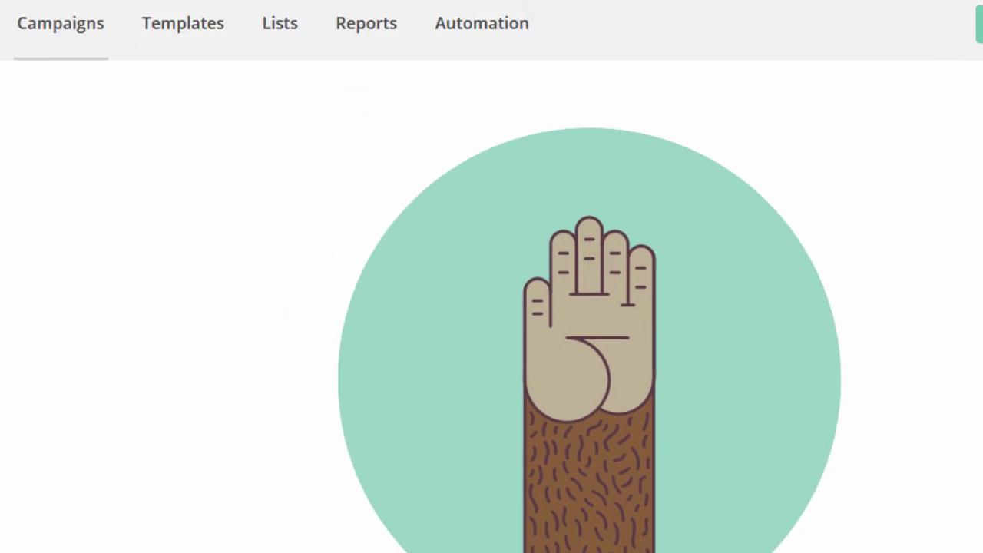
Open the performance report for the campaign that was just sent.
{"action": "scroll", "coordinate": [675, 308], "scroll_direction": "down", "scroll_amount": 5}
{"action": "scroll", "coordinate": [674, 307], "scroll_direction": "down", "scroll_amount": 8}
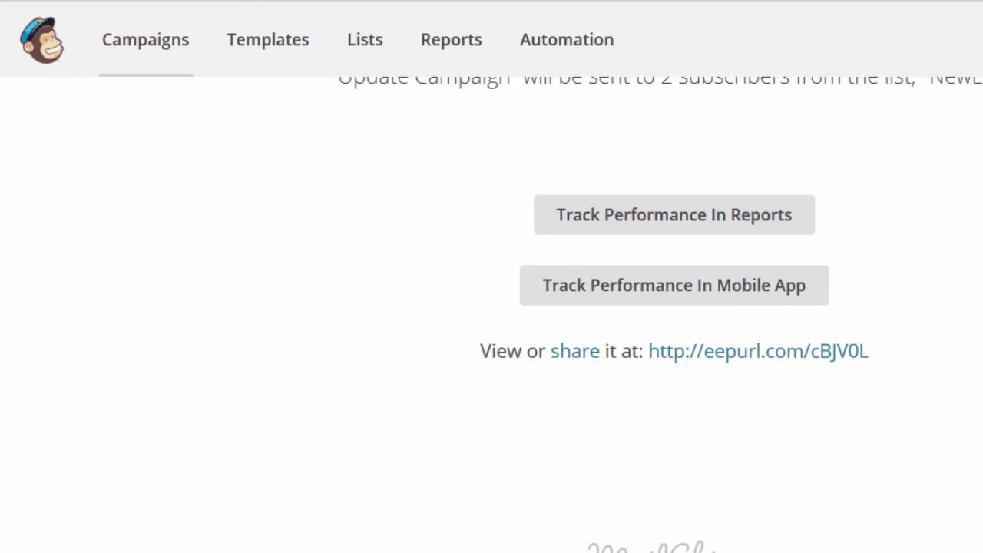
{"action": "scroll", "coordinate": [674, 307], "scroll_direction": "up", "scroll_amount": 3}
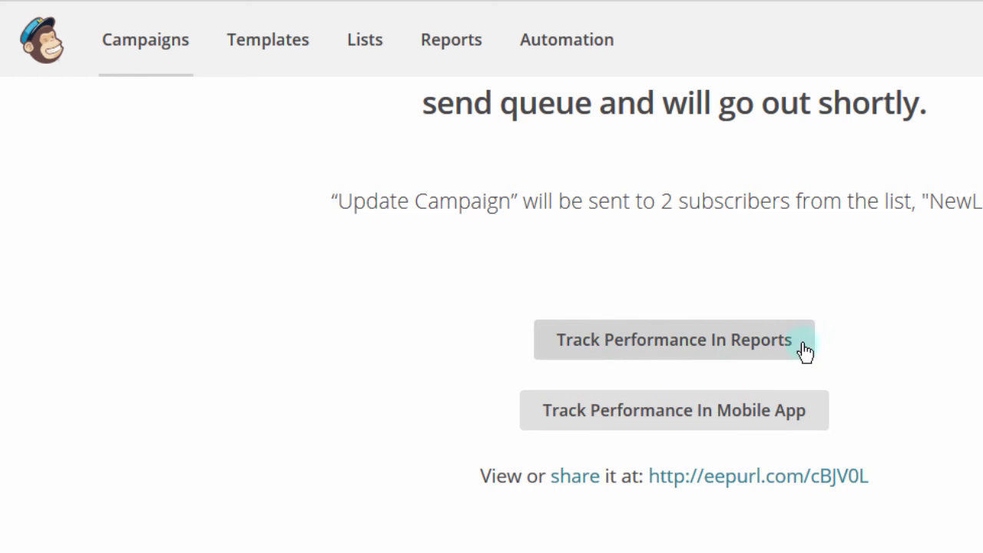
{"action": "left_click", "coordinate": [669, 349]}
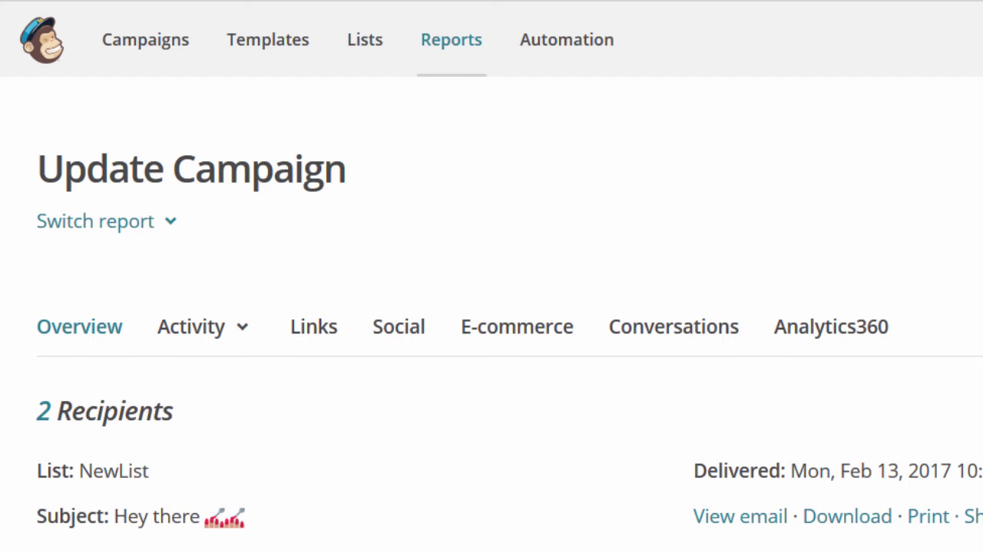
Review the report overview's recipients, orders, revenue, open and click rates, bounces and delivery statistics.
{"action": "scroll", "coordinate": [492, 276], "scroll_direction": "down", "scroll_amount": 8}
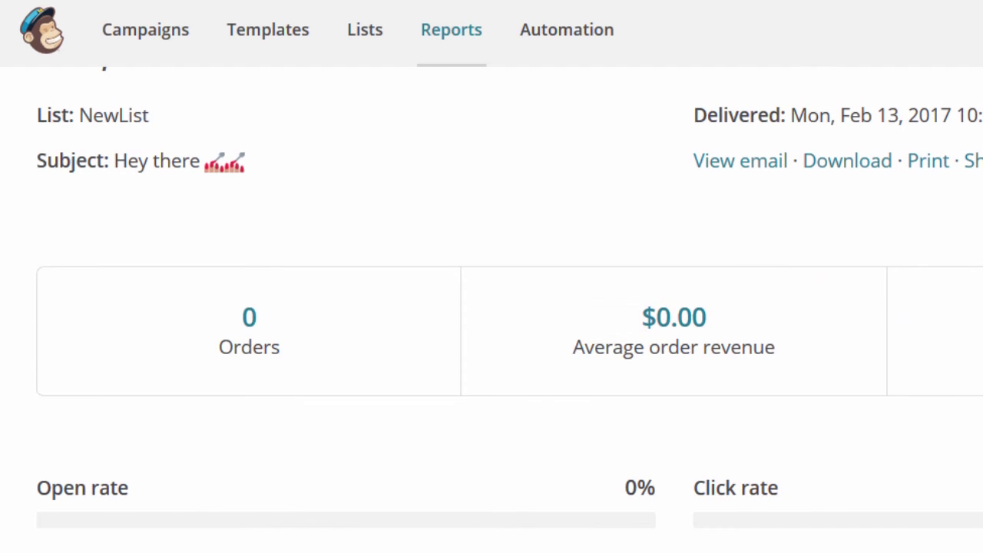
{"action": "scroll", "coordinate": [491, 276], "scroll_direction": "down", "scroll_amount": 1}
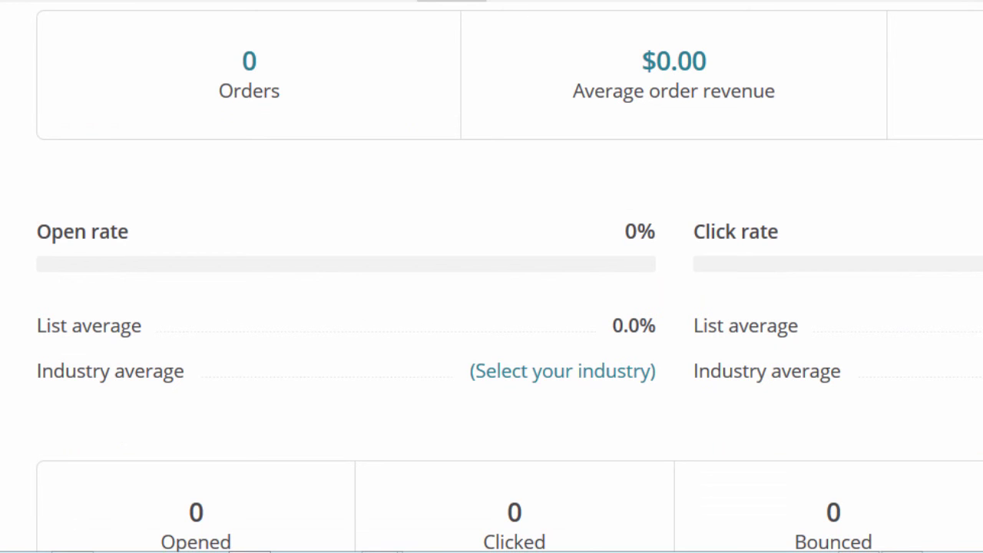
{"action": "scroll", "coordinate": [491, 276], "scroll_direction": "down", "scroll_amount": 5}
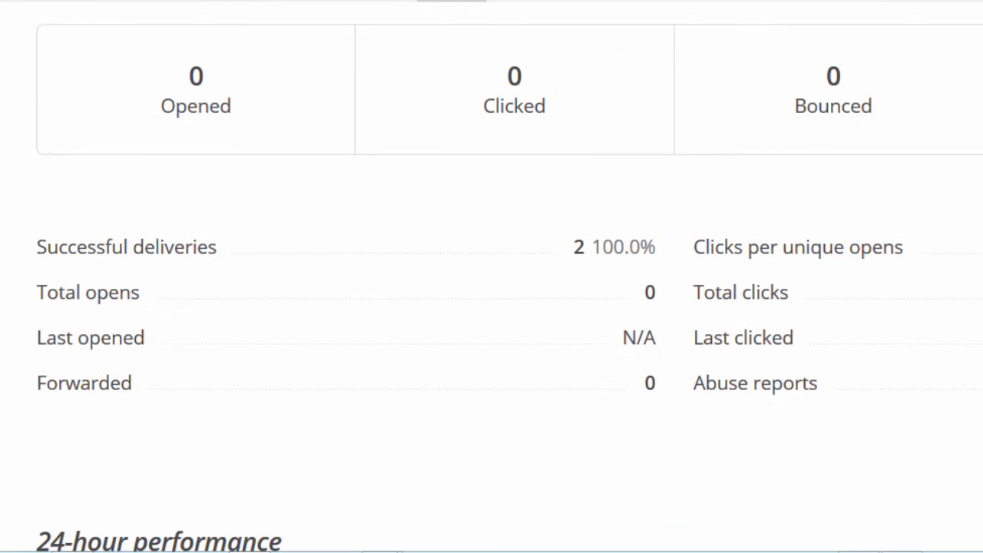
{"action": "scroll", "coordinate": [492, 276], "scroll_direction": "down", "scroll_amount": 15}
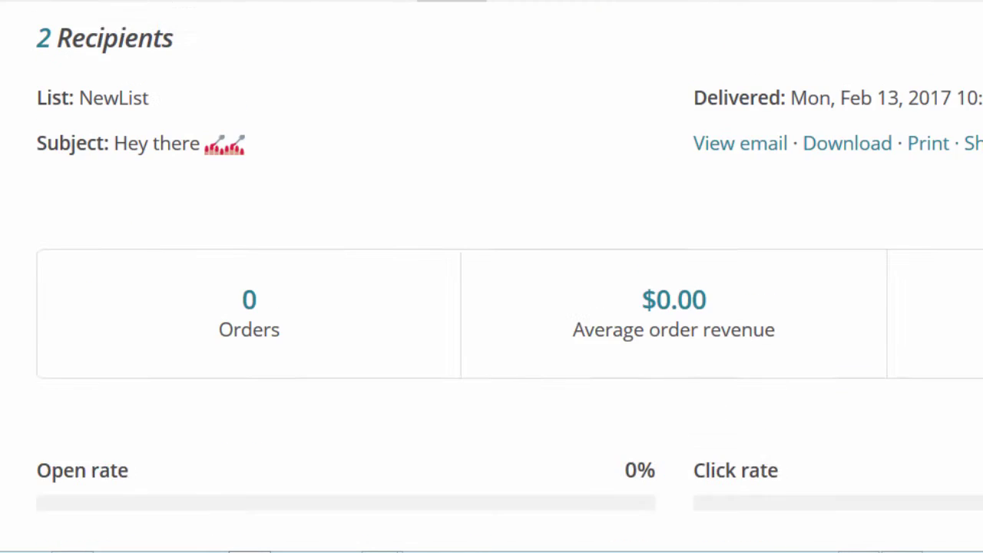
{"action": "scroll", "coordinate": [491, 276], "scroll_direction": "up", "scroll_amount": 4}
{"action": "scroll", "coordinate": [491, 276], "scroll_direction": "down", "scroll_amount": 8}
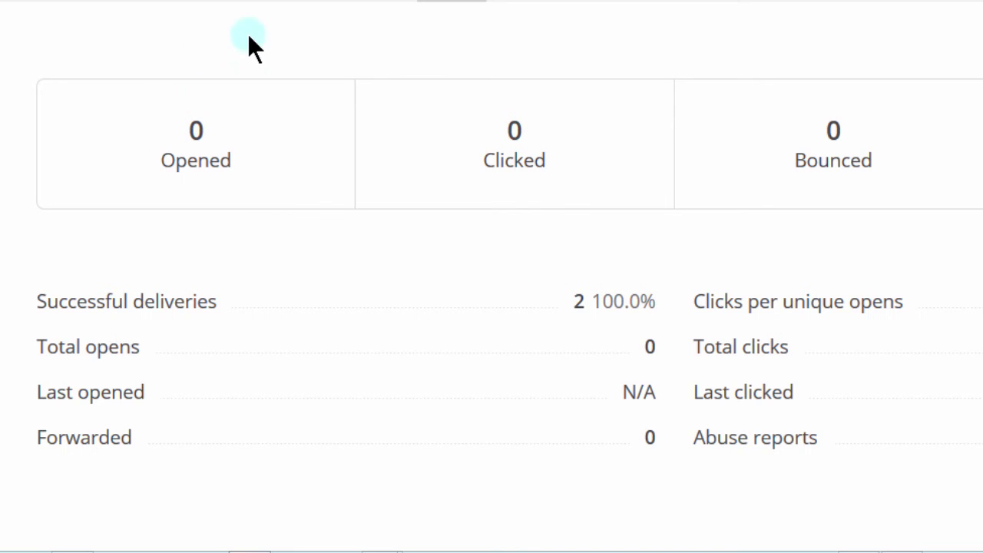
{"action": "scroll", "coordinate": [212, 192], "scroll_direction": "up", "scroll_amount": 5}
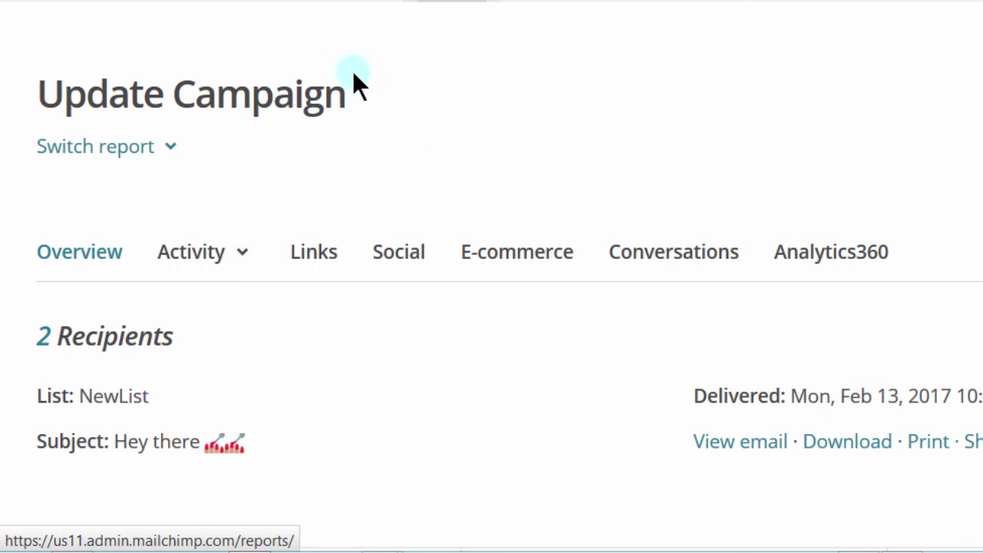
Check which other campaign reports can be switched to, and examine the current report's 24-hour performance and location activity.
{"action": "left_click", "coordinate": [170, 148]}
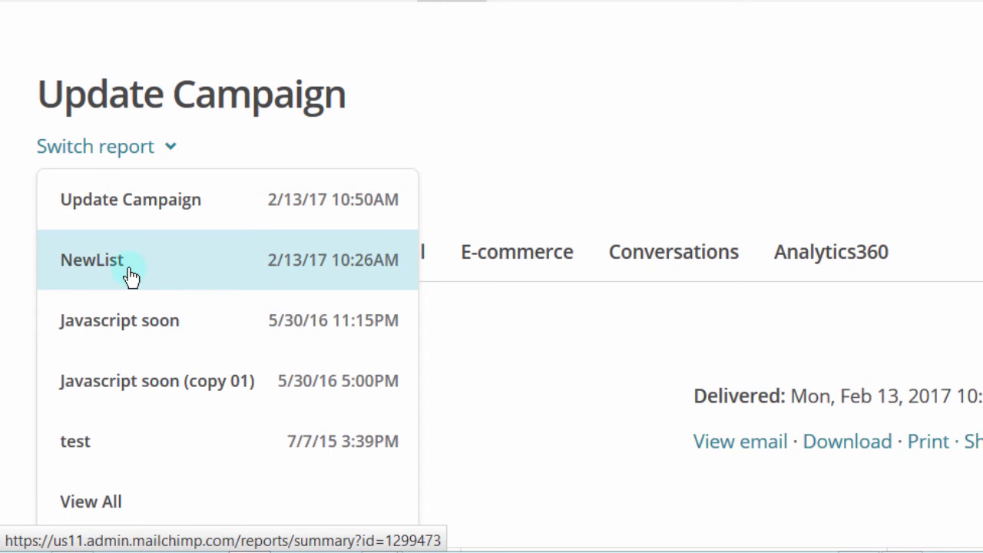
{"action": "left_click", "coordinate": [557, 159]}
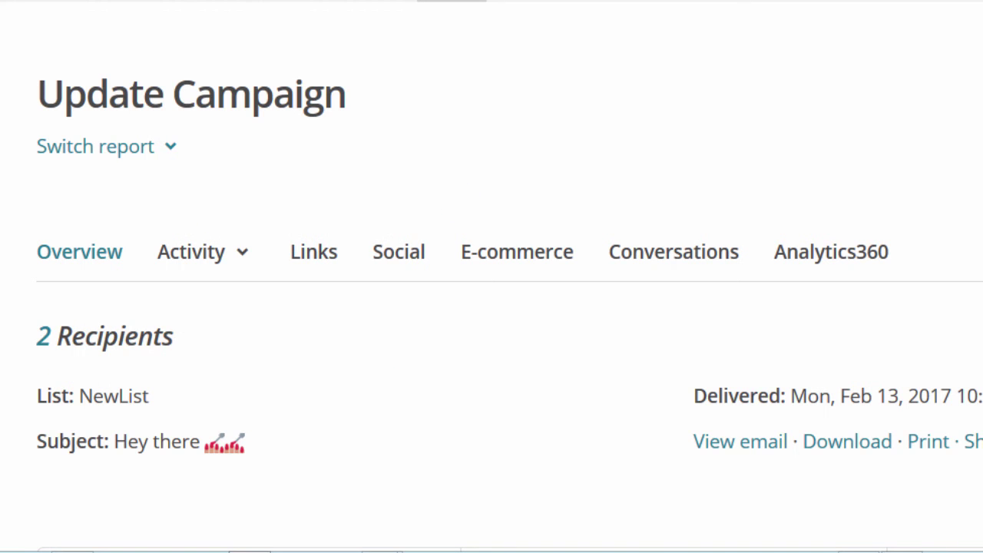
{"action": "scroll", "coordinate": [491, 308], "scroll_direction": "down", "scroll_amount": 10}
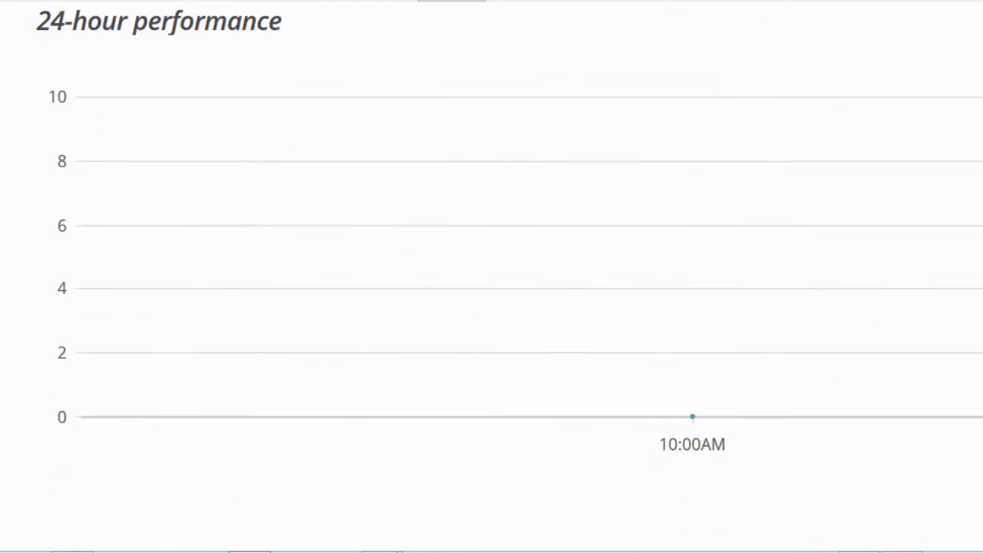
{"action": "scroll", "coordinate": [492, 308], "scroll_direction": "down", "scroll_amount": 12}
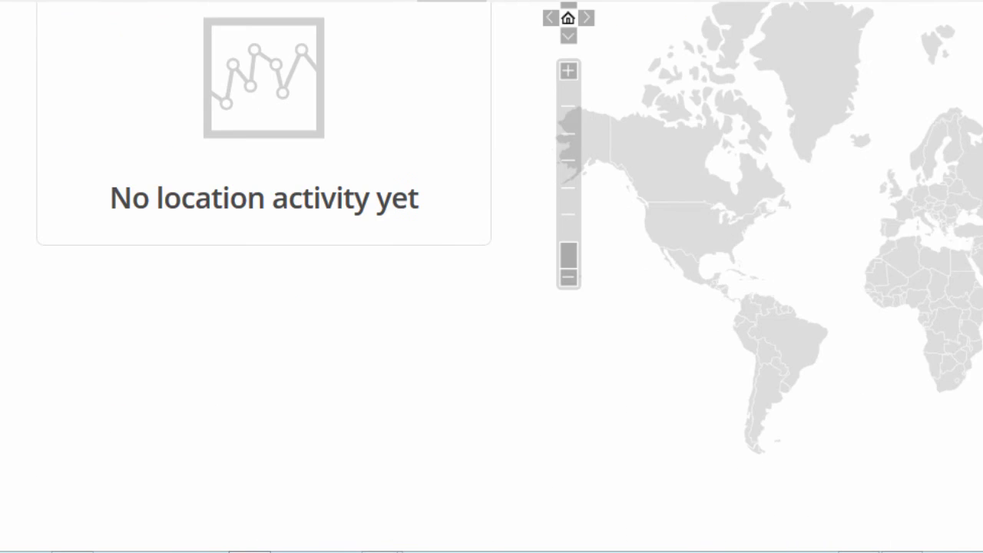
{"action": "scroll", "coordinate": [491, 307], "scroll_direction": "down", "scroll_amount": 4}
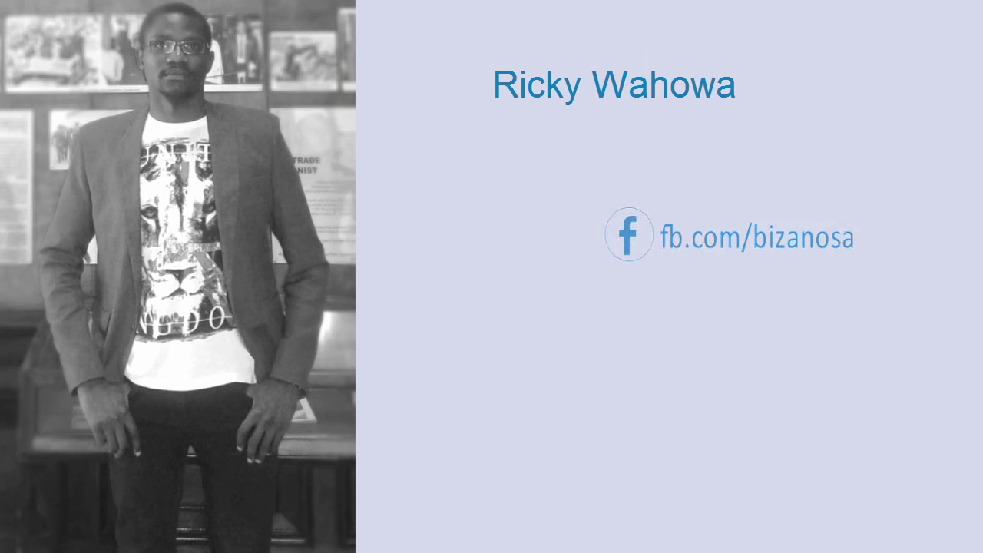